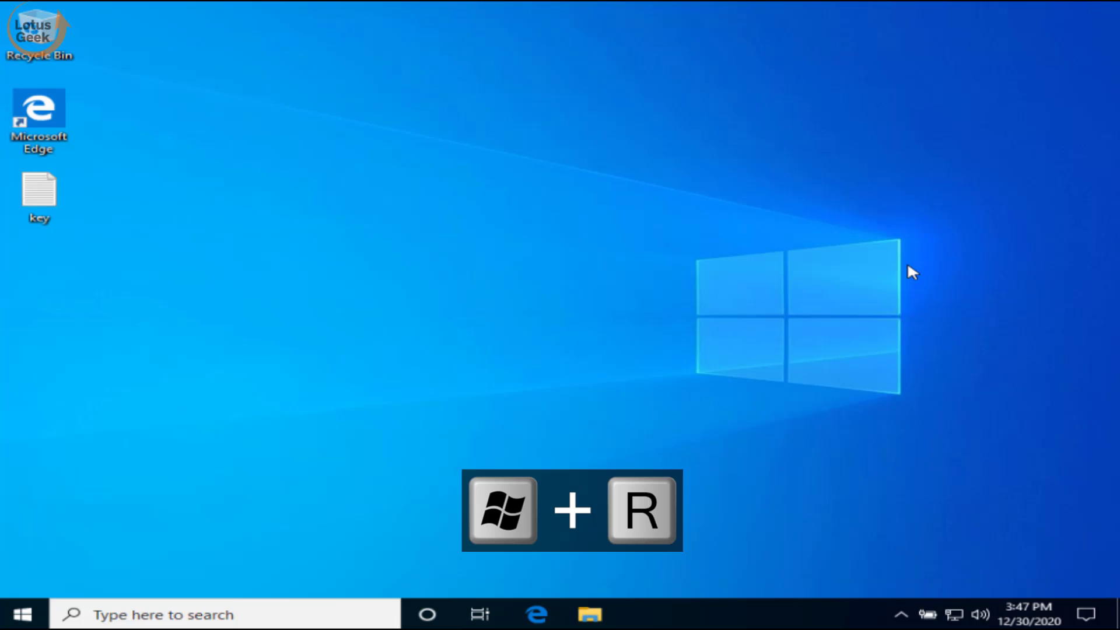
Launch cmd from the Run dialog with administrator rights.
key("super+r")
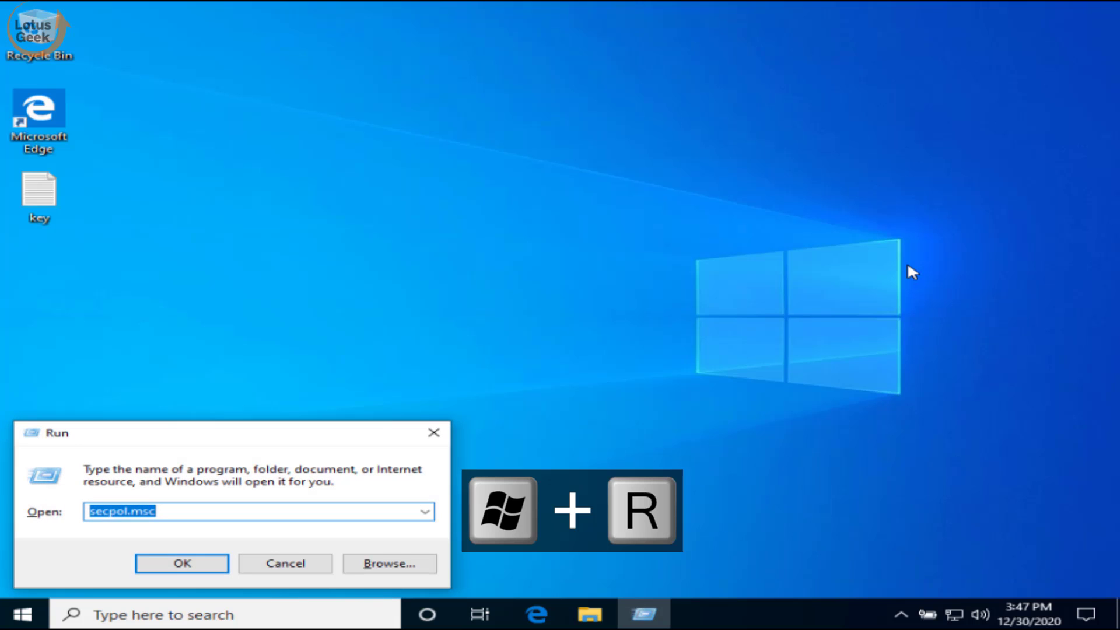
type("cmd")
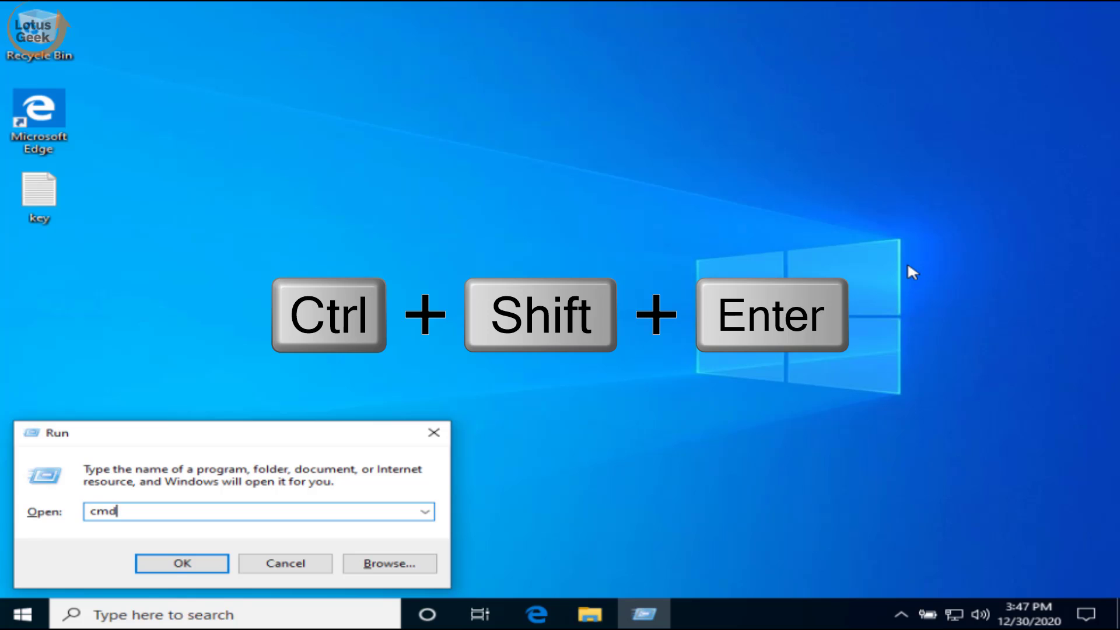
key("ctrl+shift+Return")
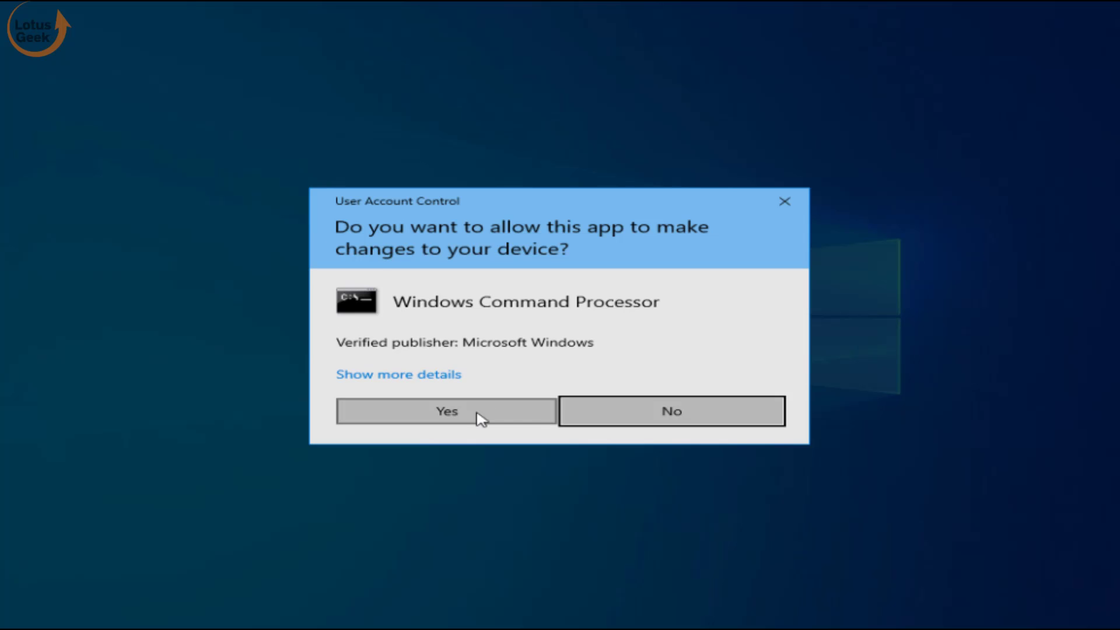
Approve elevation and run 'powercfg -restoredefaultschemes' in the administrator console.
left_click(477, 415)
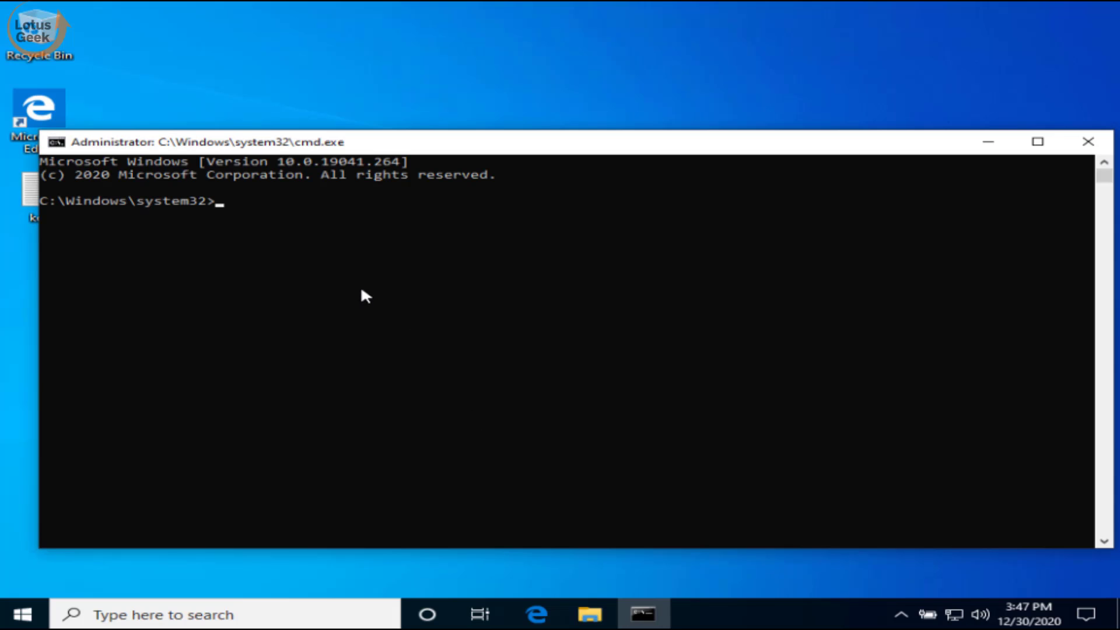
type("power")
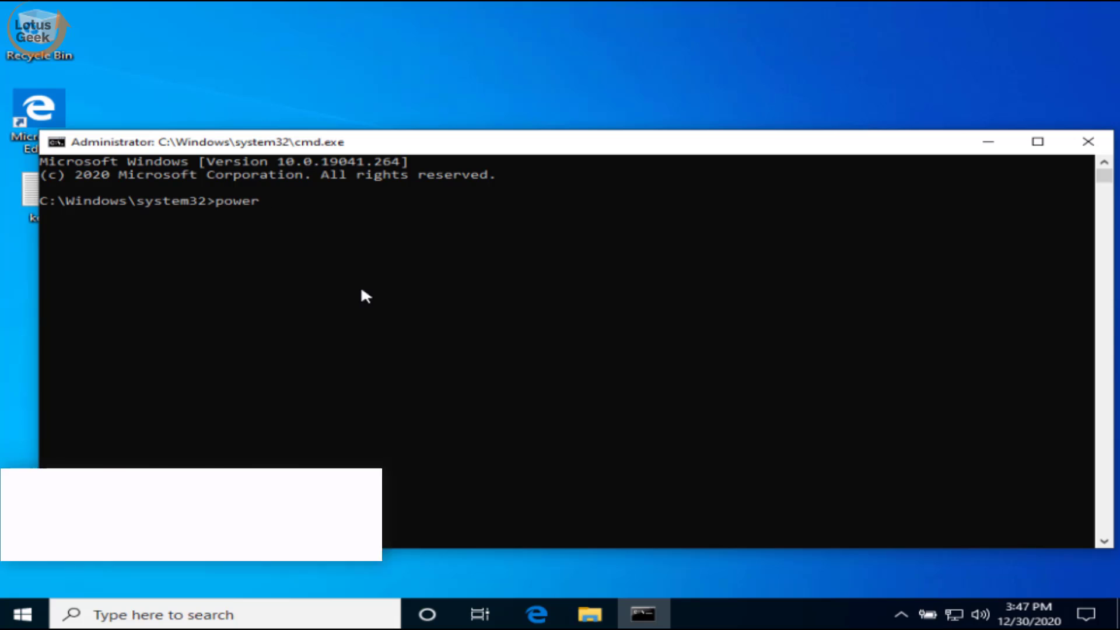
type("c")
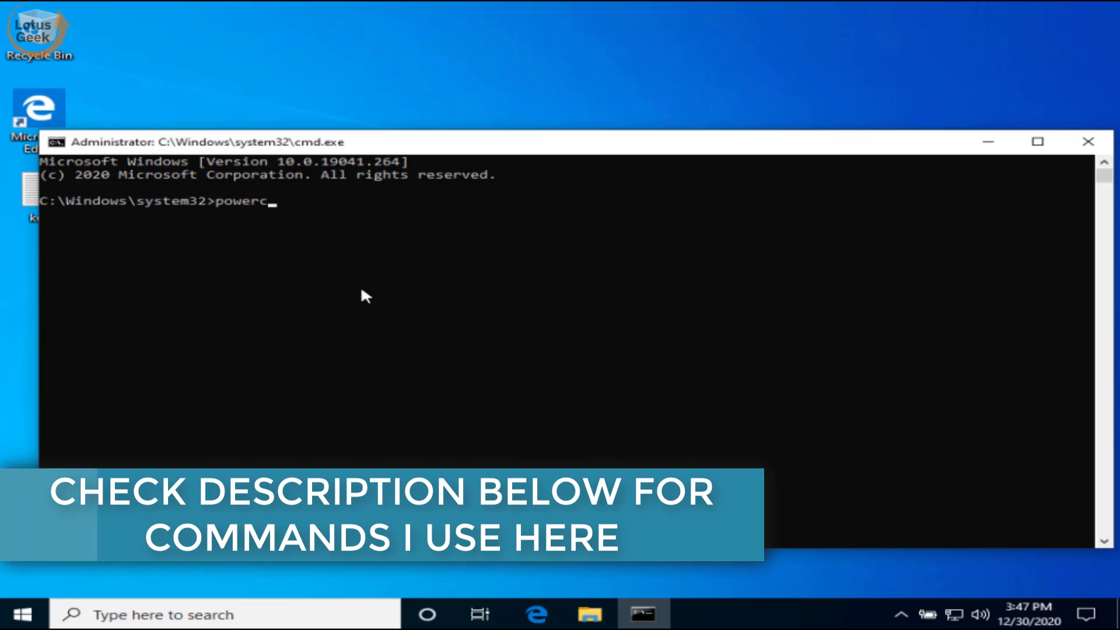
type("fg -")
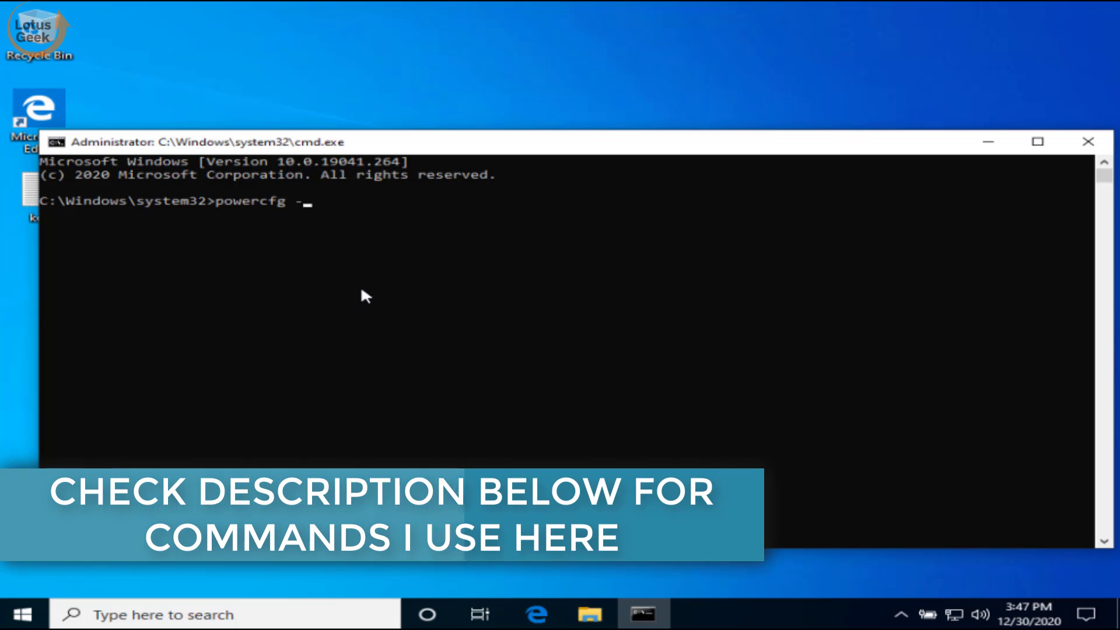
type("restor")
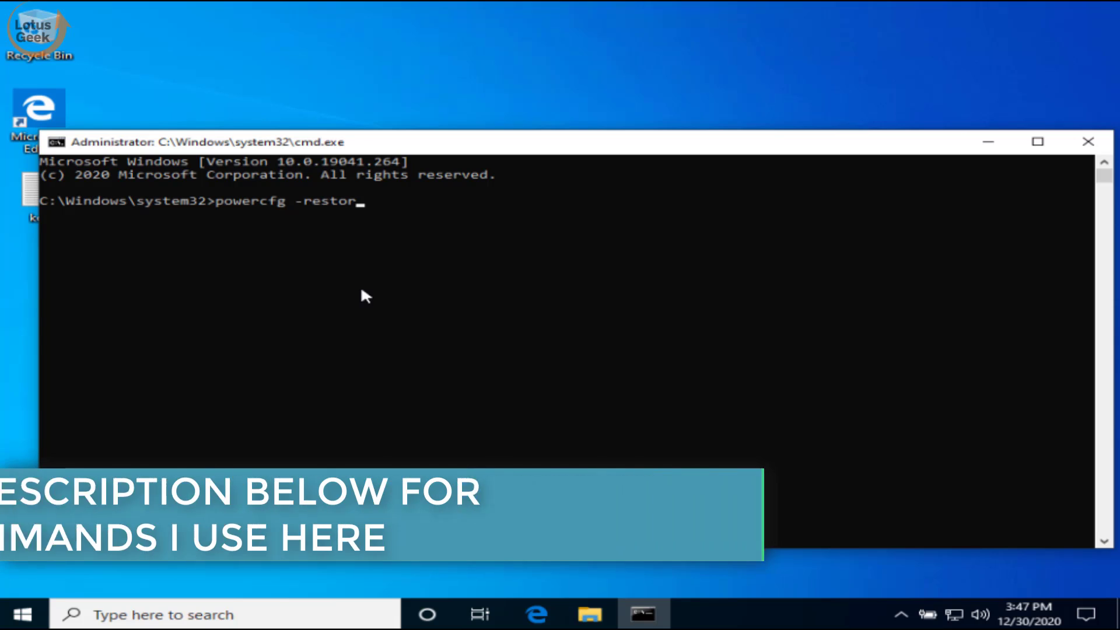
type("edefaultschemes")
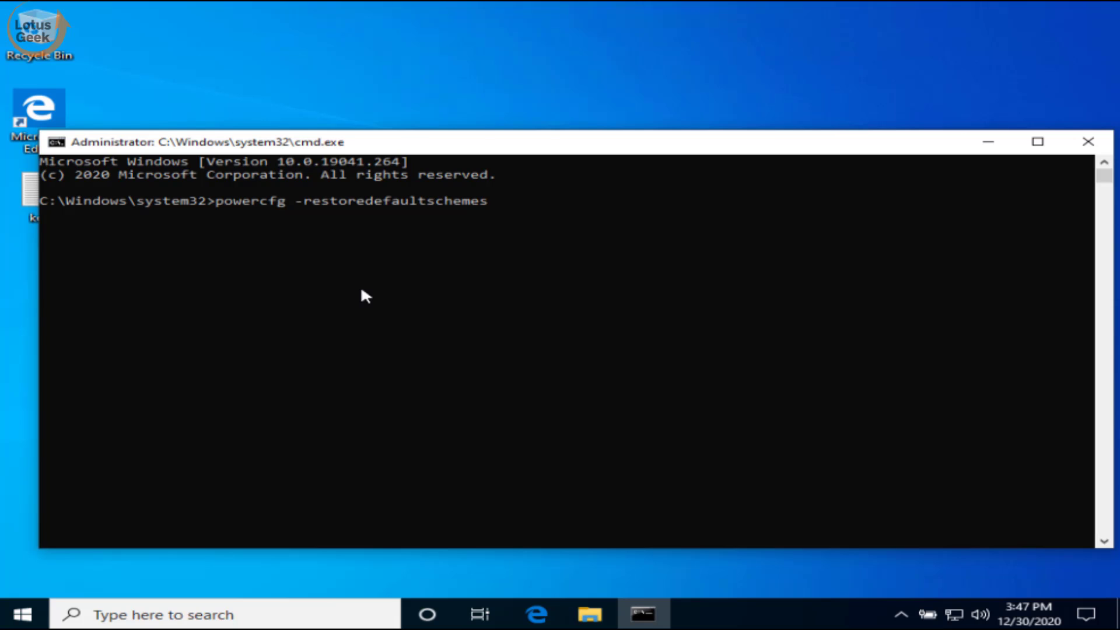
key("Return")
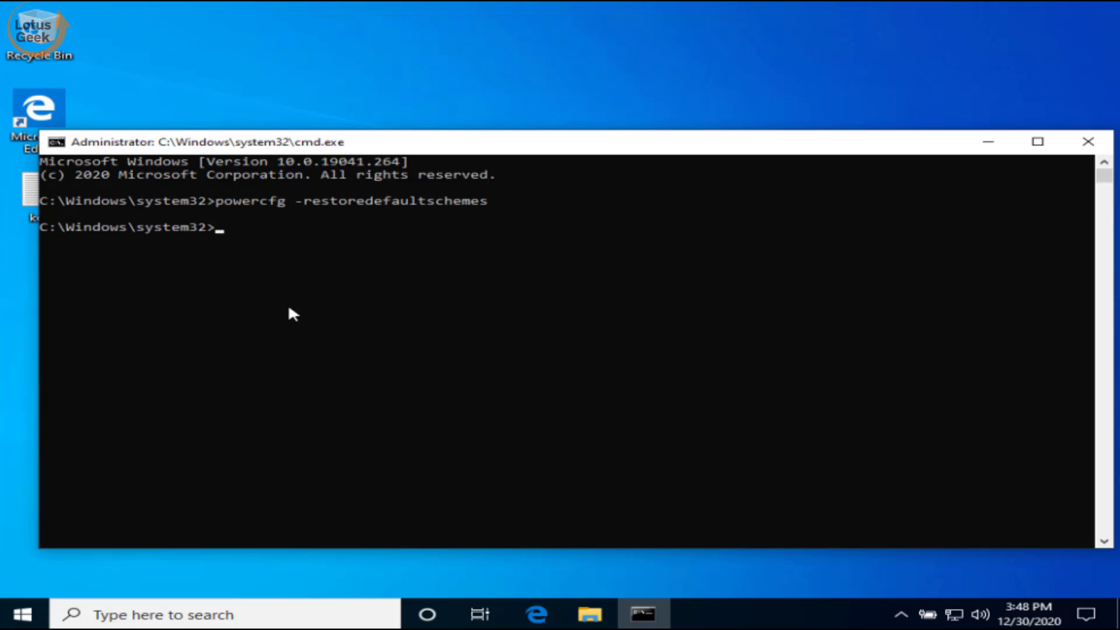
Run 'secedit /configure /cfg %windir%\inf\defltbase.inf /db defltbase.sdb /verbose' to restore default security settings.
type("secedit /configure /cfg %windir%\\inf\\defltbase.inf /db defltbase.sdb /verbose")
left_click(817, 304)
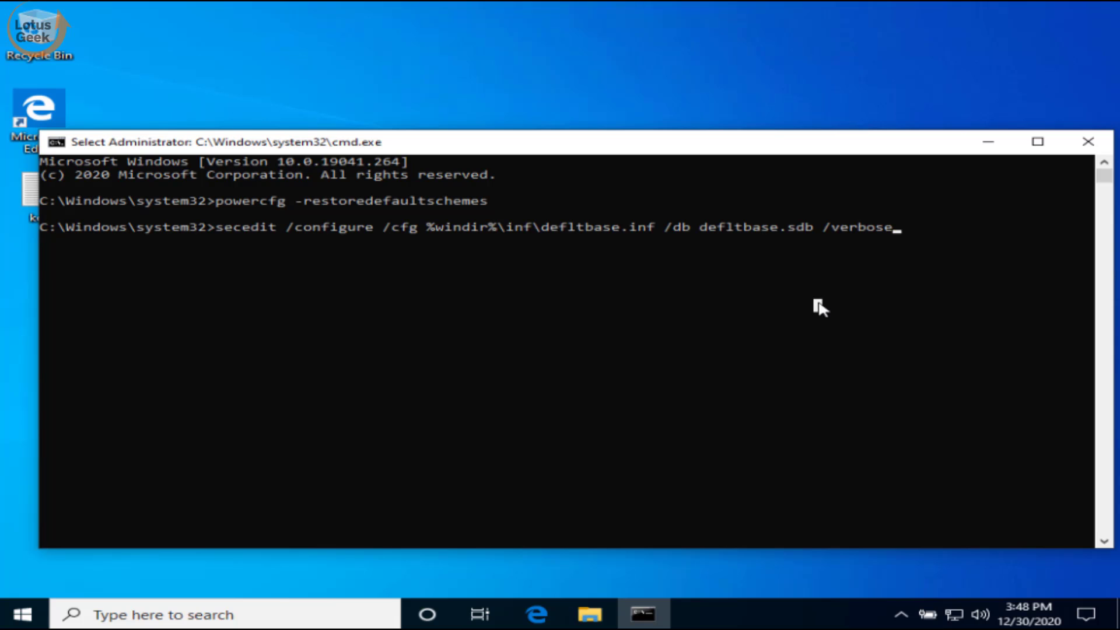
right_click(817, 304)
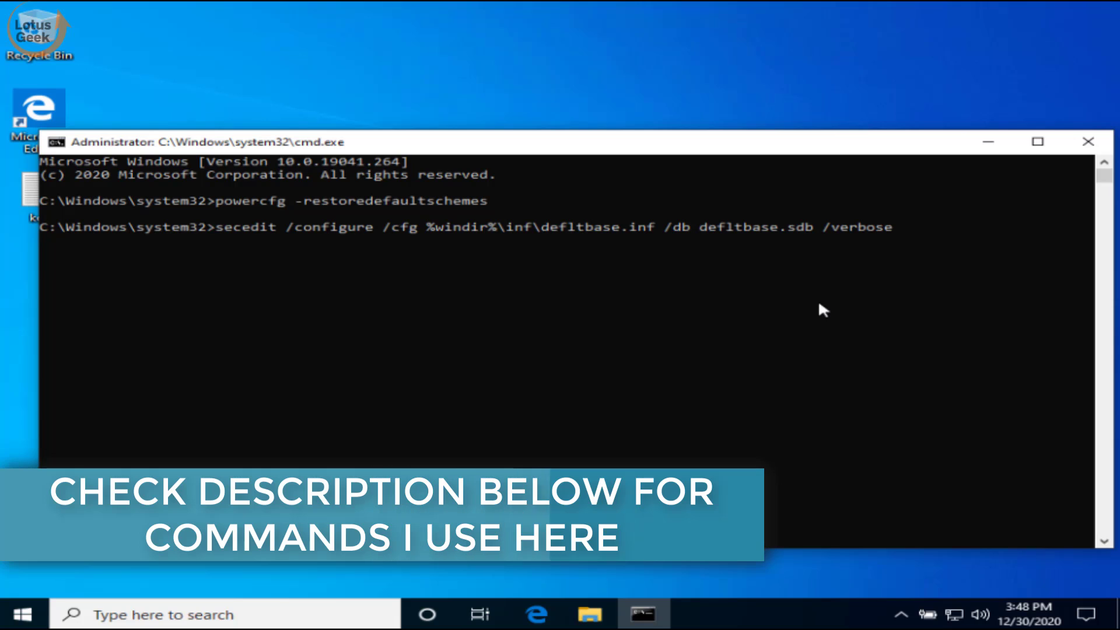
key("Return")
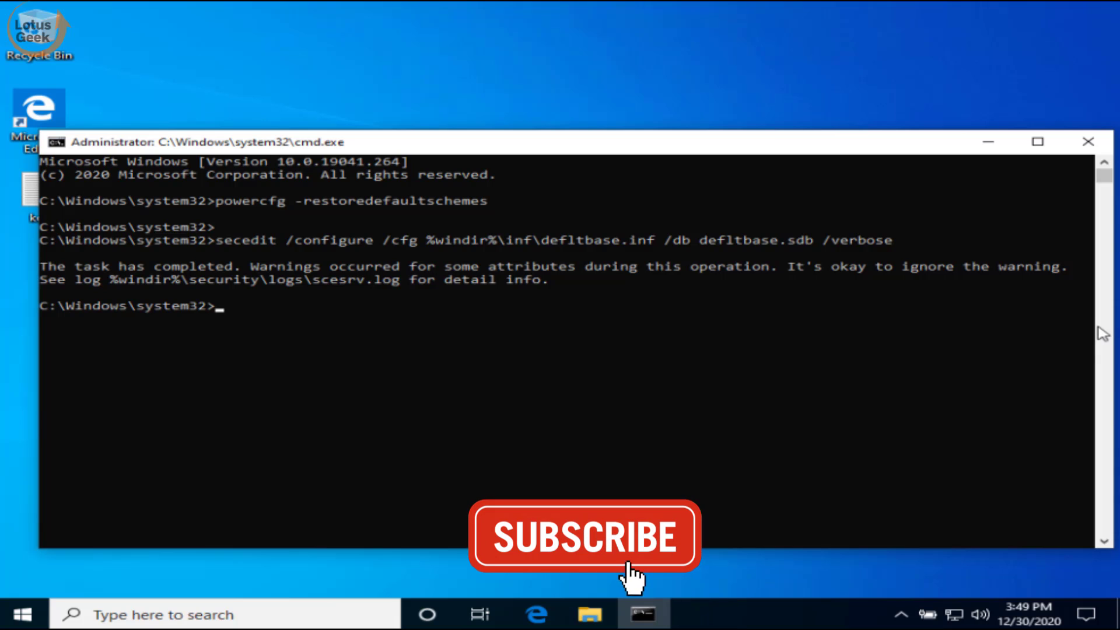
Close the console with the exit command.
left_click(940, 370)
type("exit")
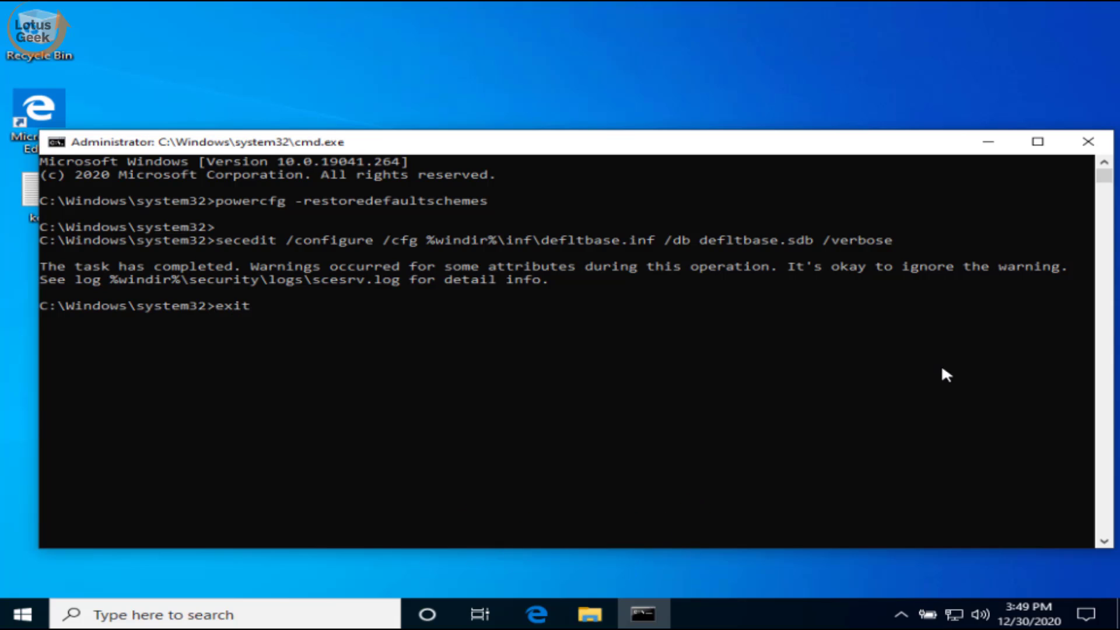
key("Return")
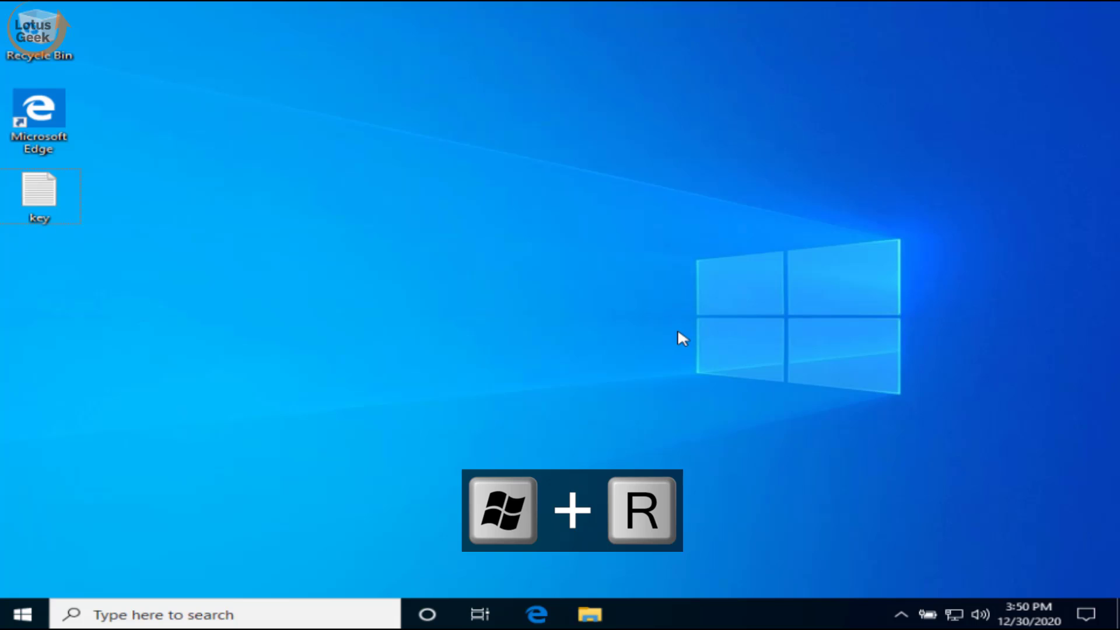
Open a new elevated Command Prompt from the Run dialog and approve the UAC prompt.
key("super+r")
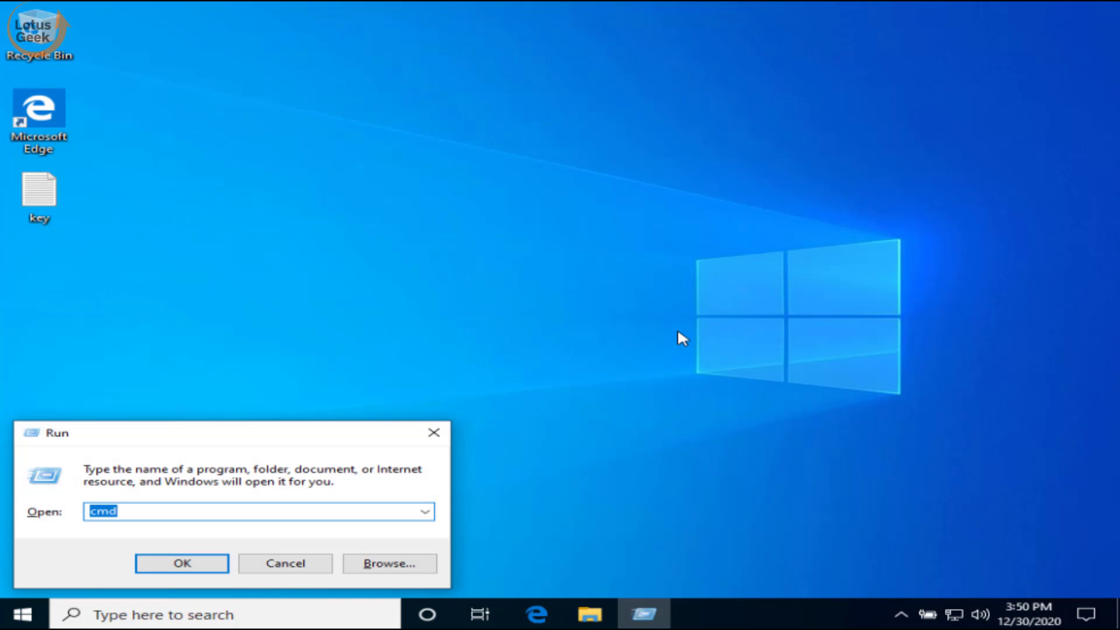
key("End")
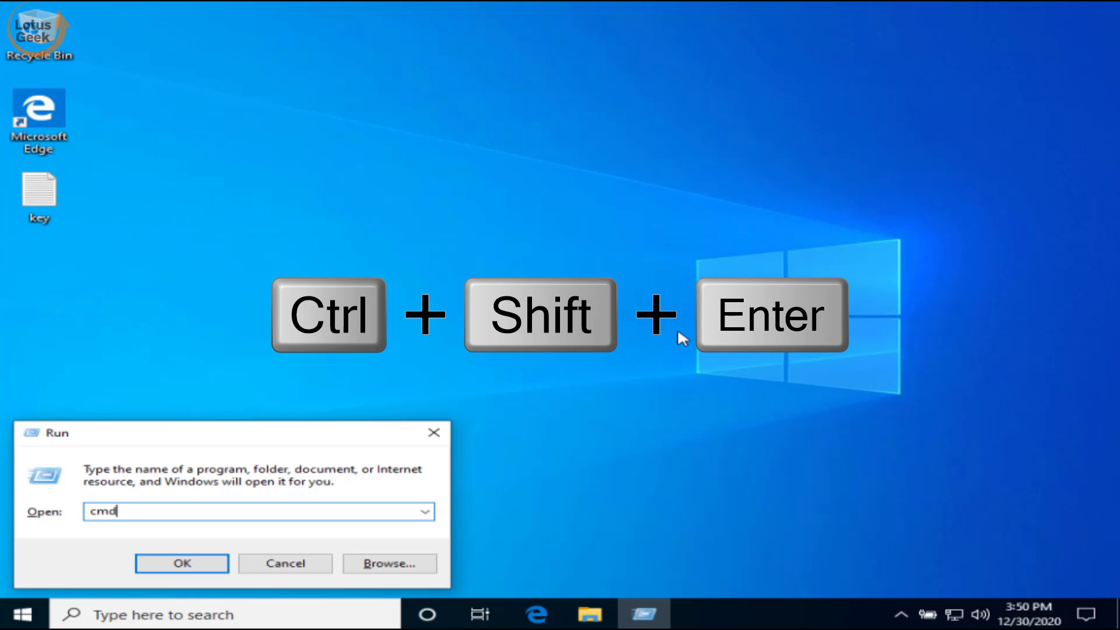
key("ctrl+shift+Return")
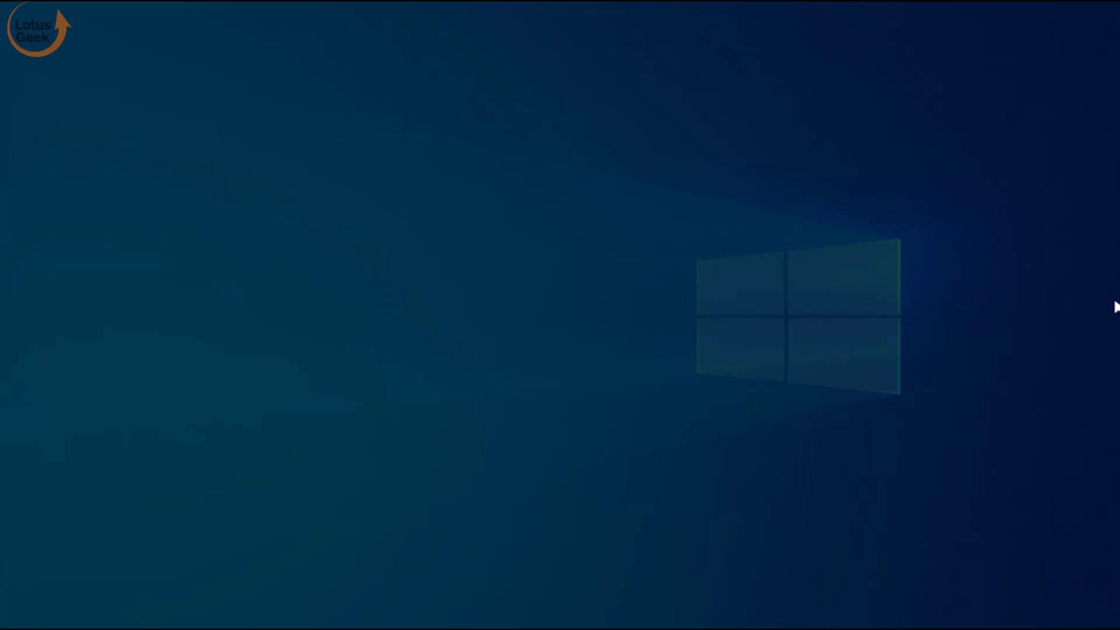
key("alt+y")
left_click(398, 262)
Enter 'dism /online /cleanup-image /restorehealth' at the prompt.
left_click(258, 133)
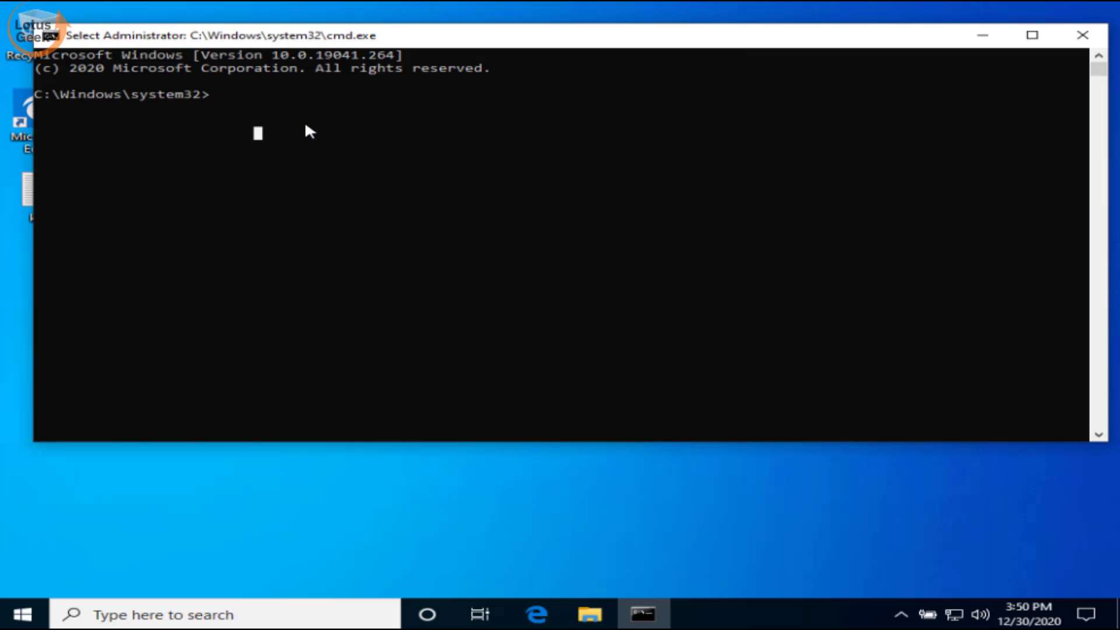
type("sfc")
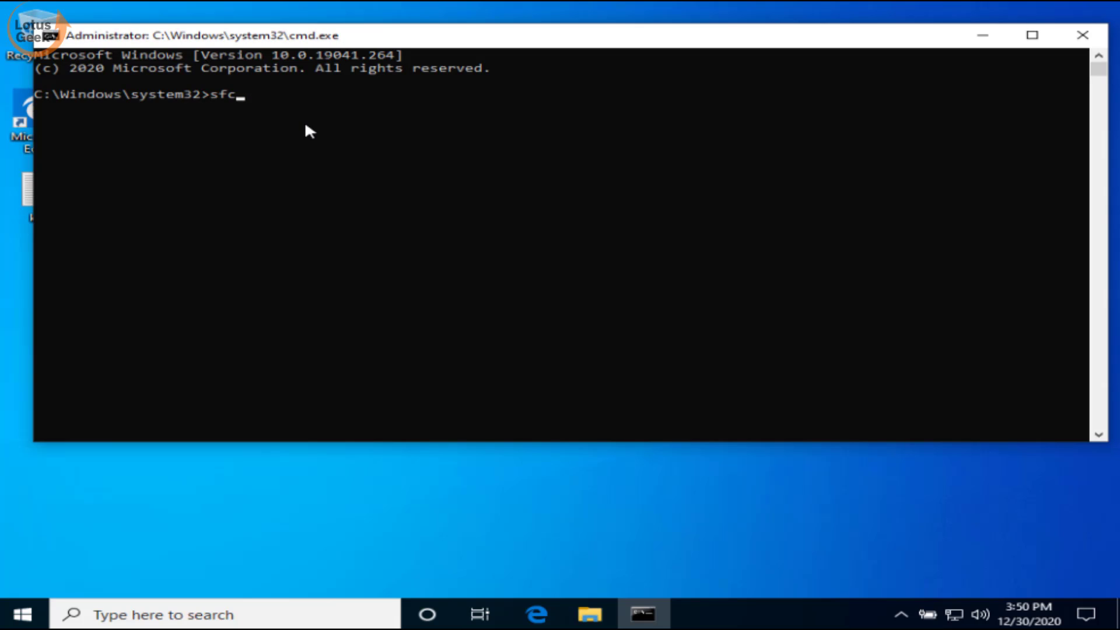
type(" /scannow")
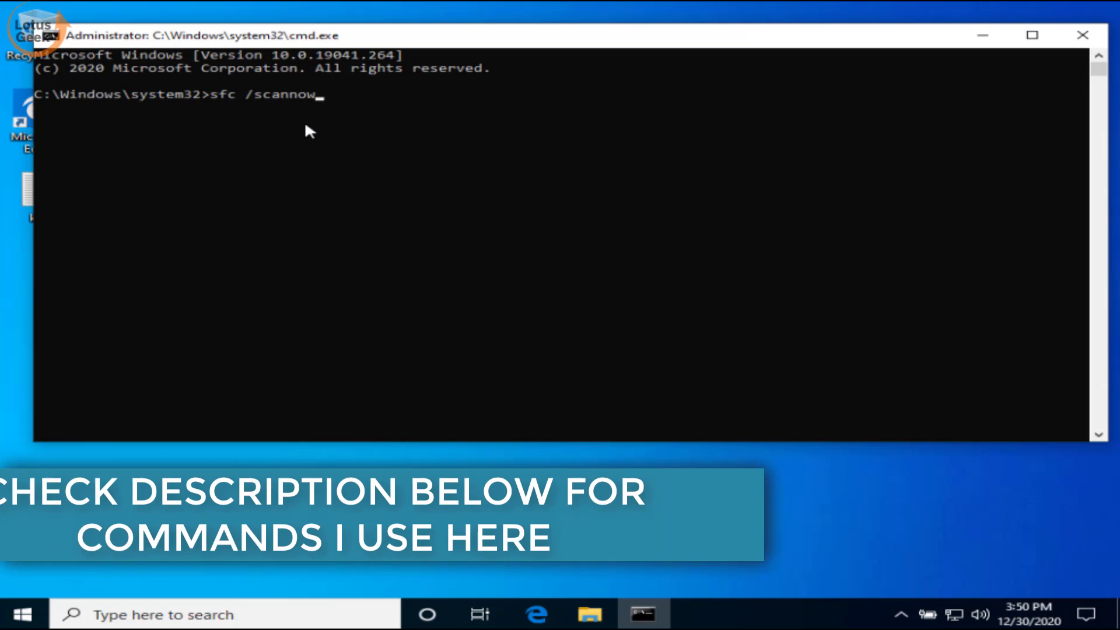
key("BackSpace")
key("BackSpace")
key("BackSpace")
key("BackSpace")
key("BackSpace")
key("BackSpace")
key("BackSpace")
key("BackSpace")
key("BackSpace")
key("BackSpace")
key("BackSpace")
key("BackSpace")
type("di")
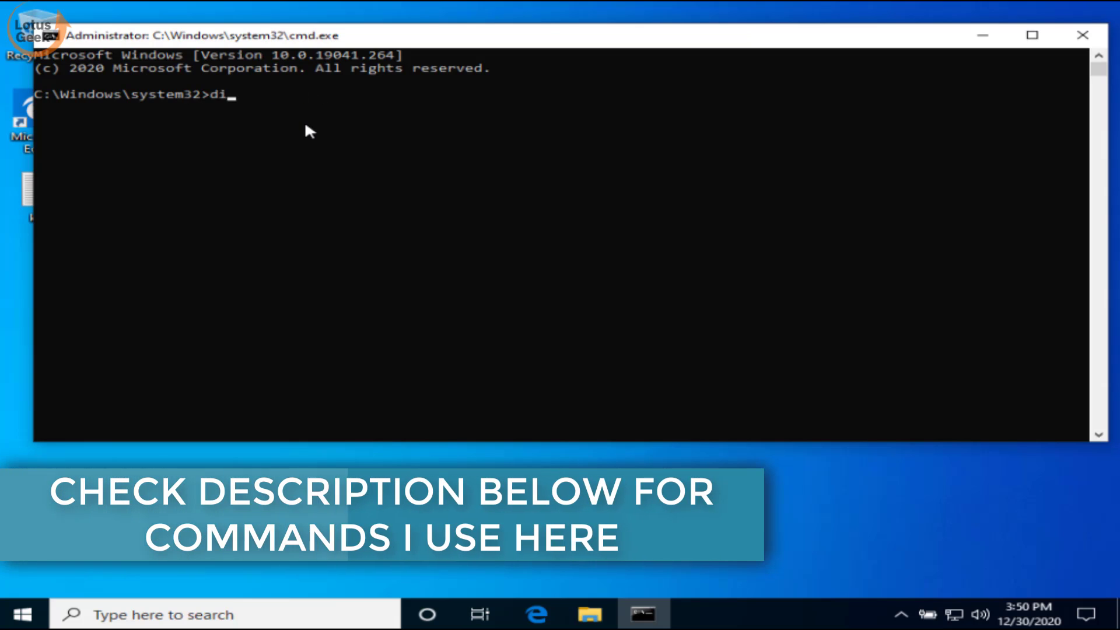
type("sm /on")
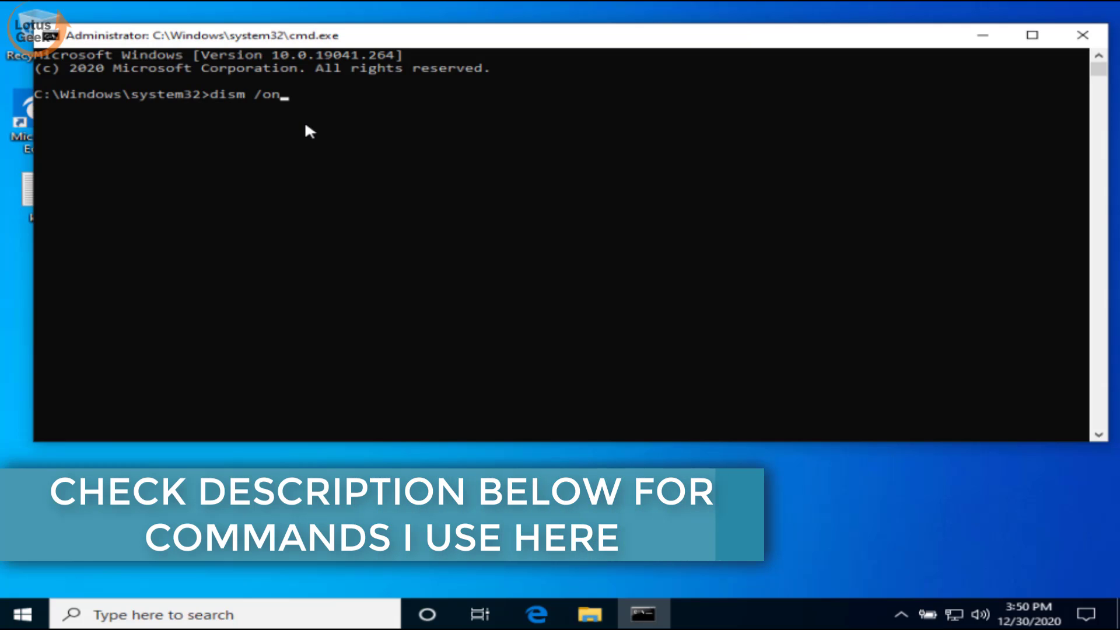
type("line /clea")
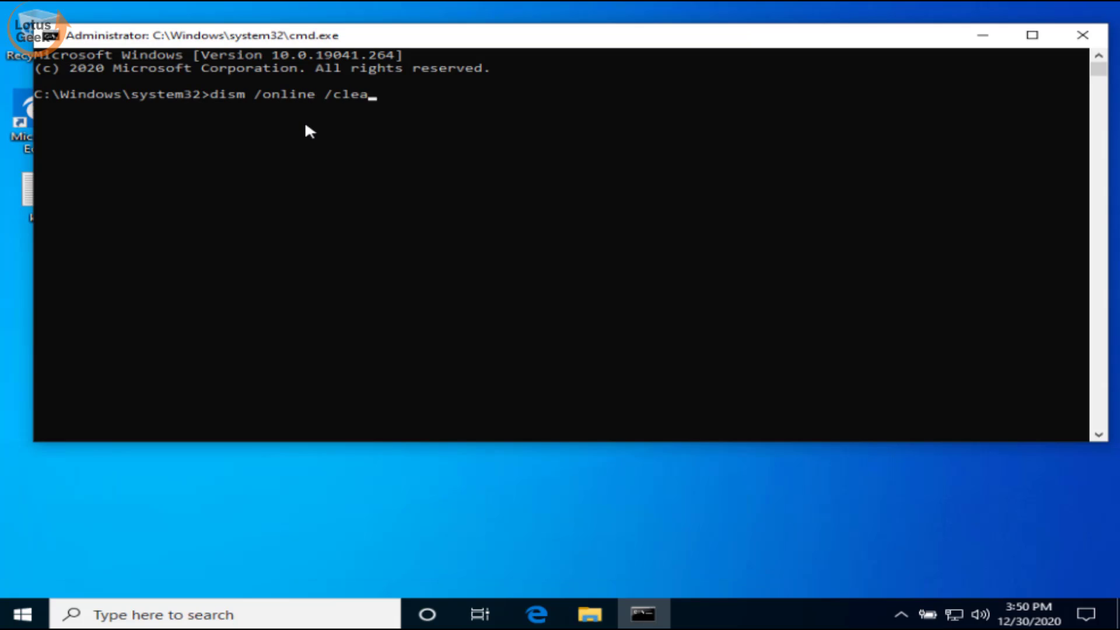
type("nup-image /res")
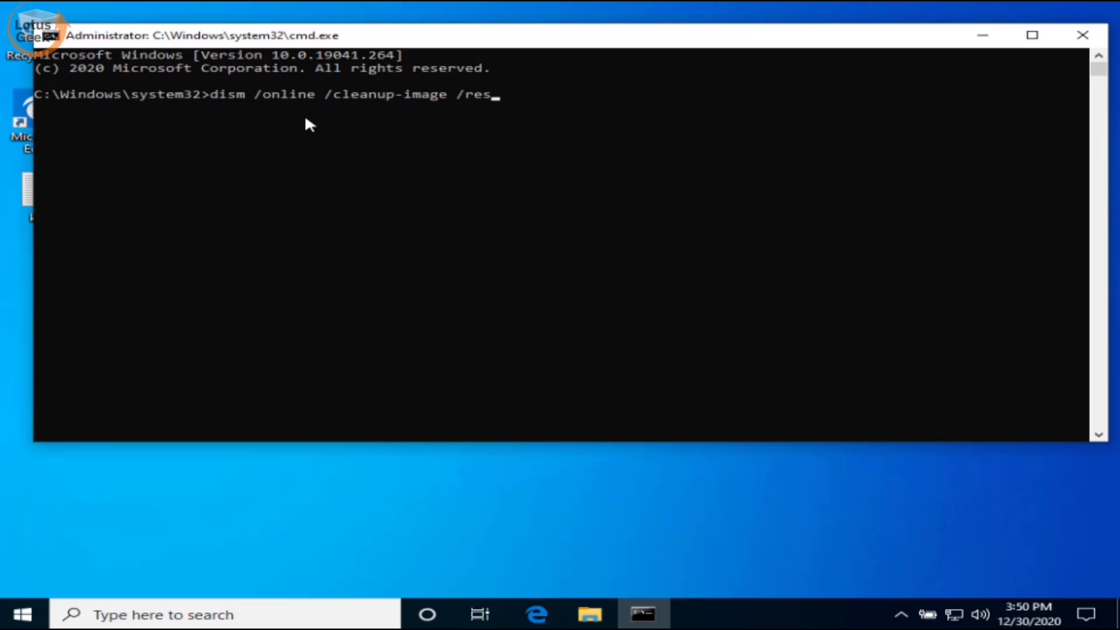
type("torehealth")
Run the DISM restorehealth repair and minimize the console while it progresses.
key("Return")
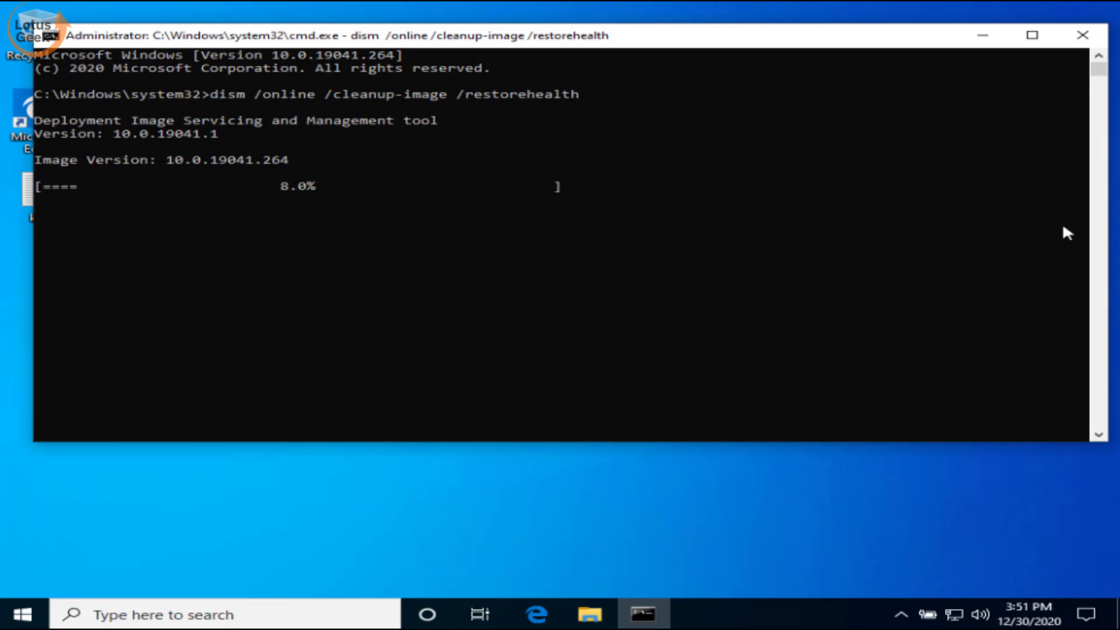
left_click(956, 211)
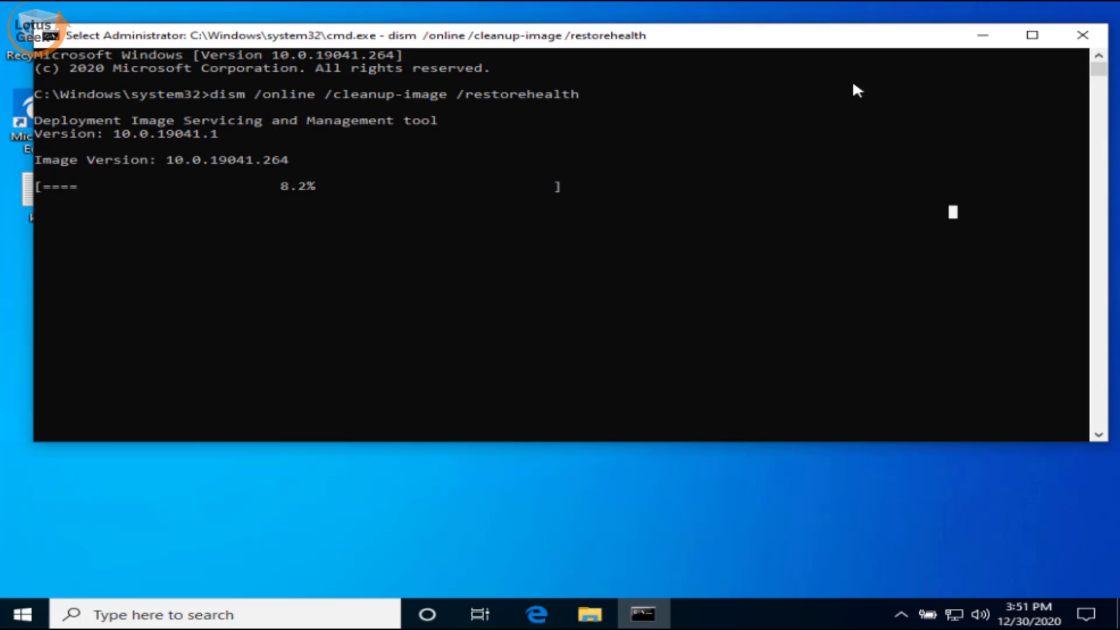
left_click(986, 38)
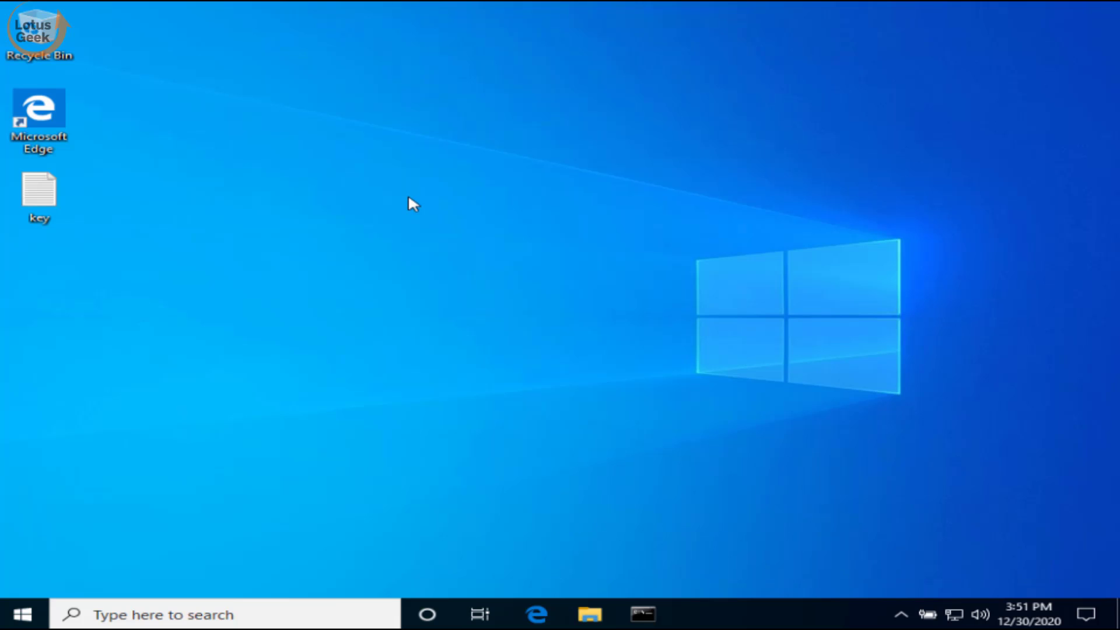
Open Local Security Policy (secpol.msc) from the Run dialog.
key("super+r")
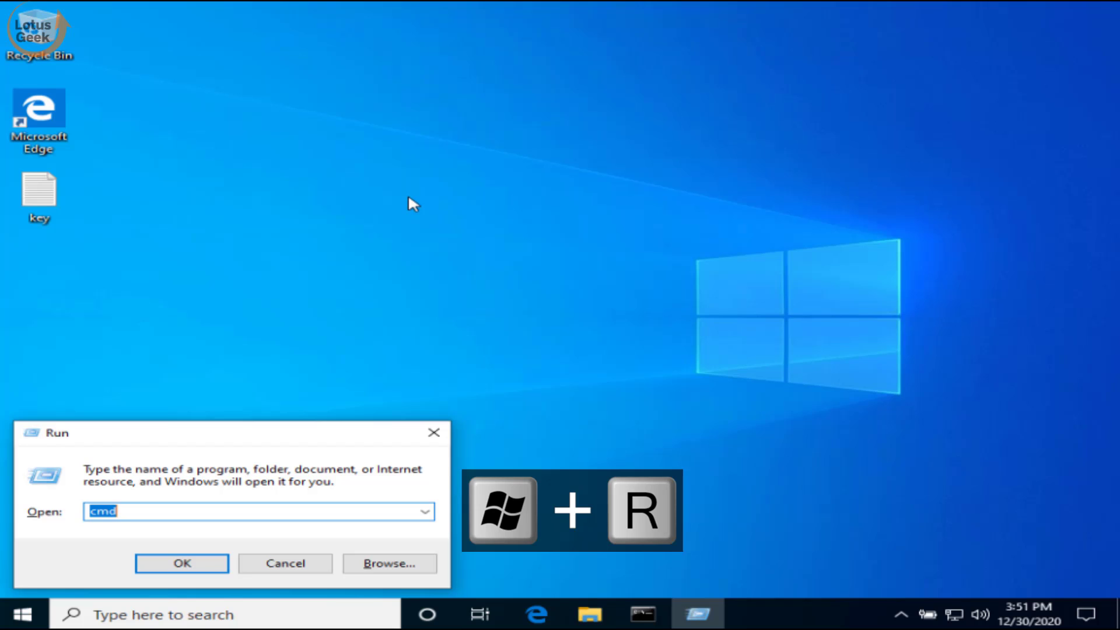
type("sec")
key("Down")
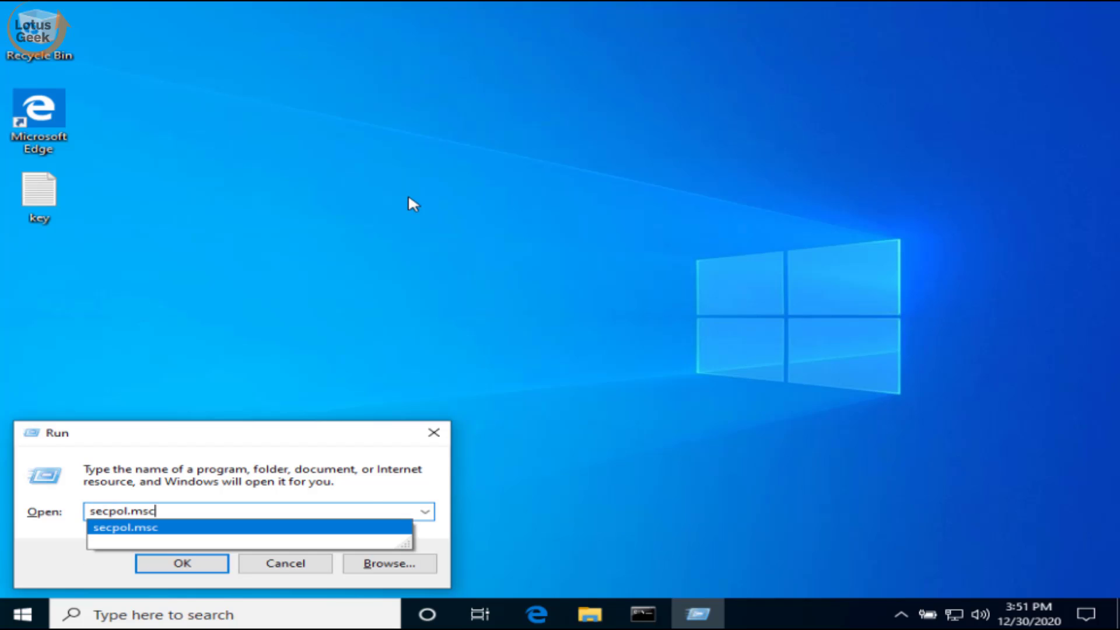
key("Return")
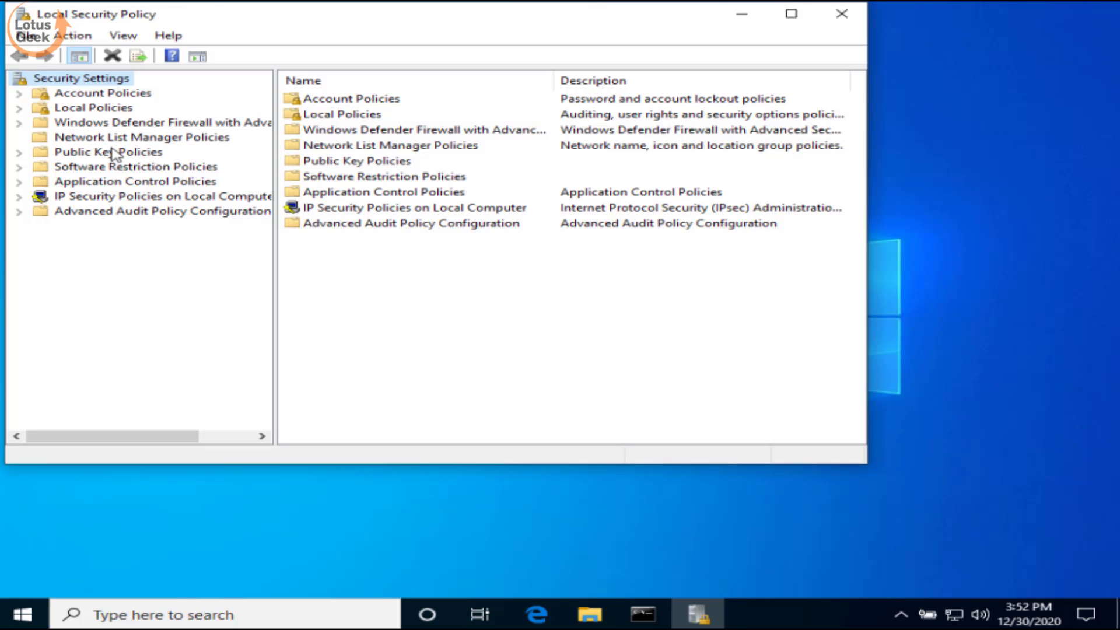
Browse Local Policies > User Rights Assignment to the 'Shut down the system' policy.
double_click(122, 111)
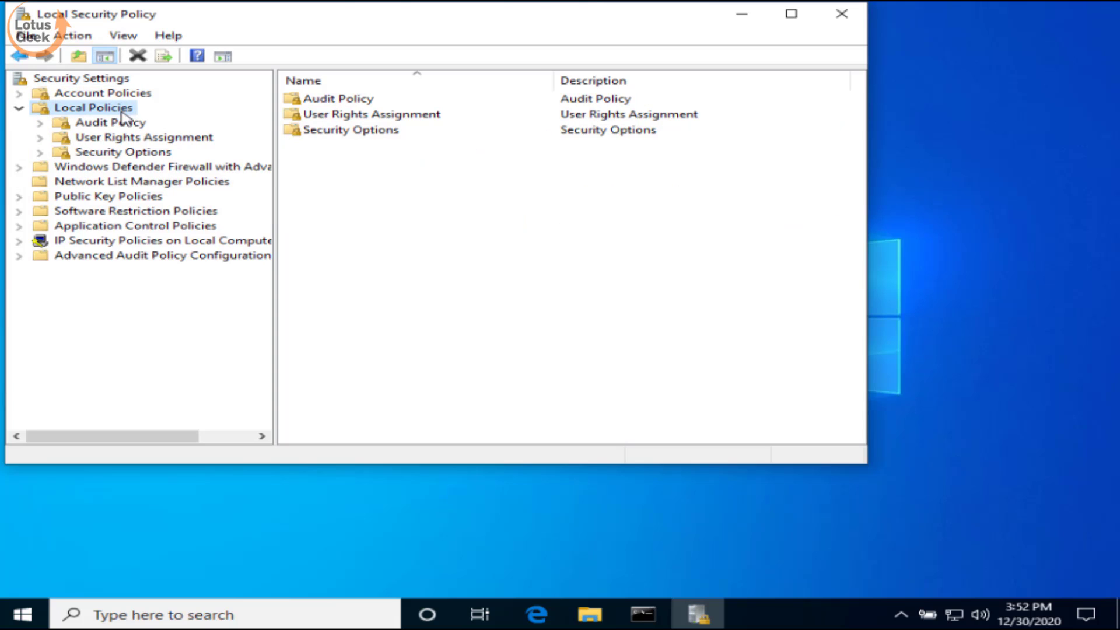
left_click(189, 142)
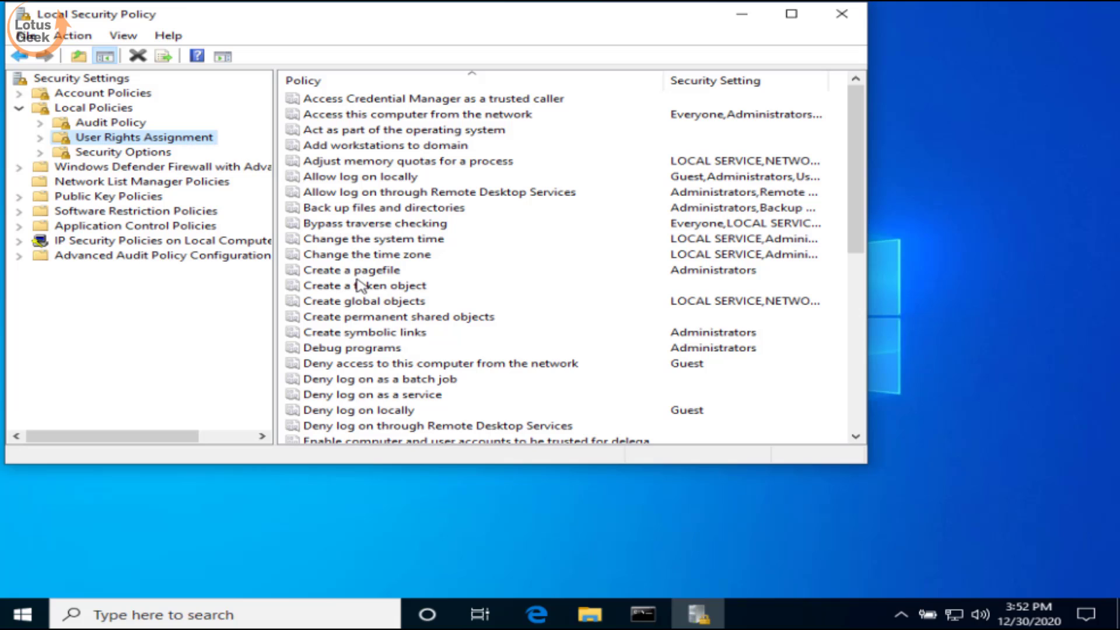
left_click(361, 286)
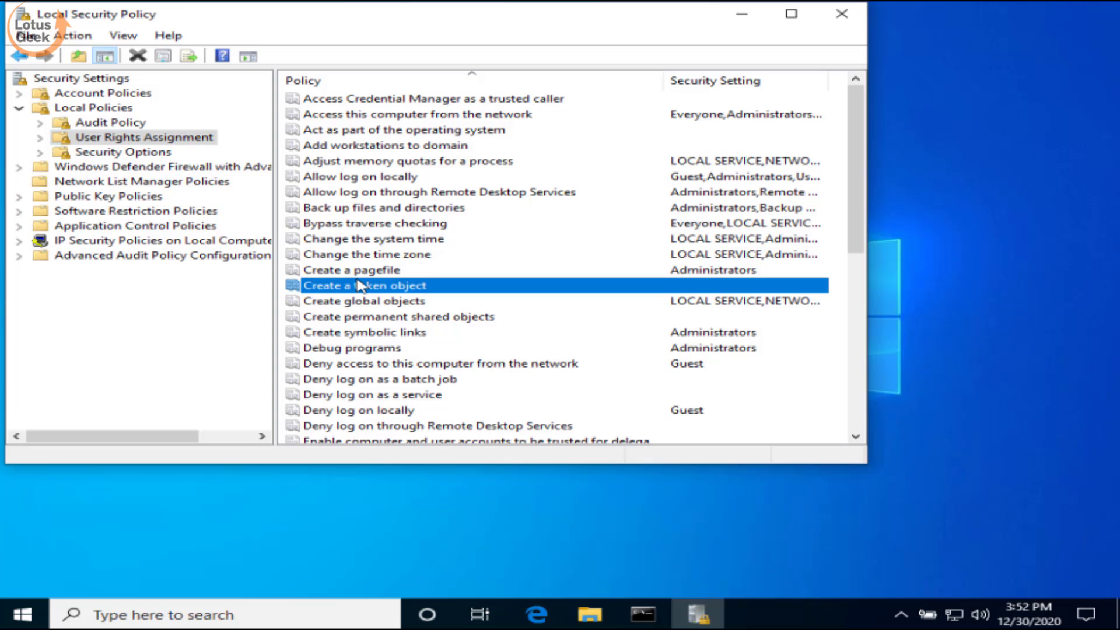
key("s")
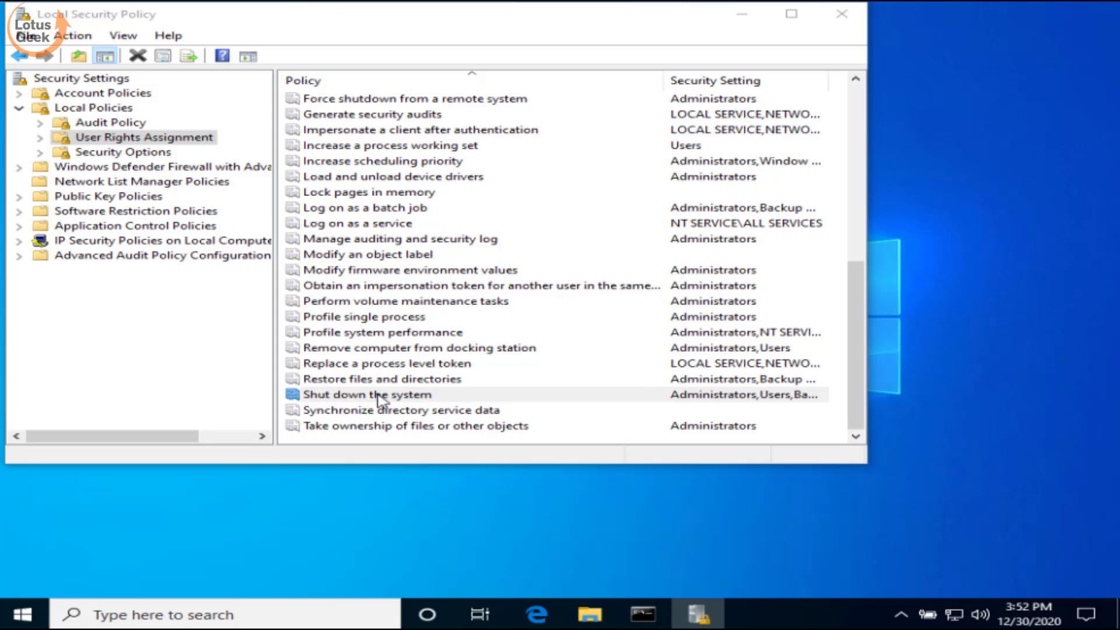
Open 'Shut down the system' properties and list all accounts via Add User or Group > Advanced > Find Now.
double_click(378, 399)
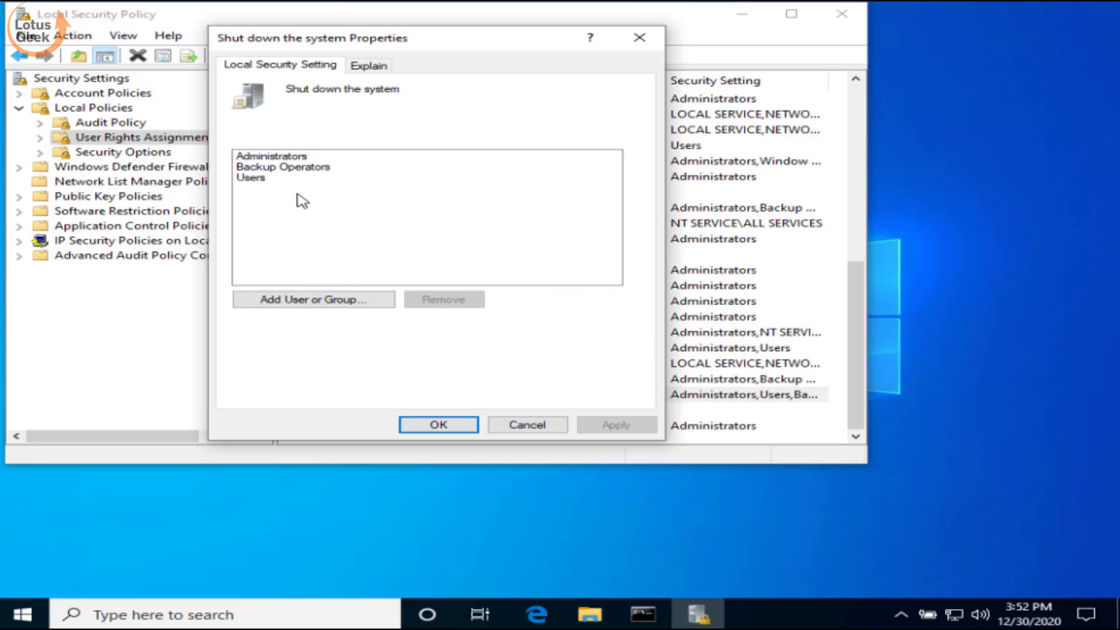
left_click(323, 168)
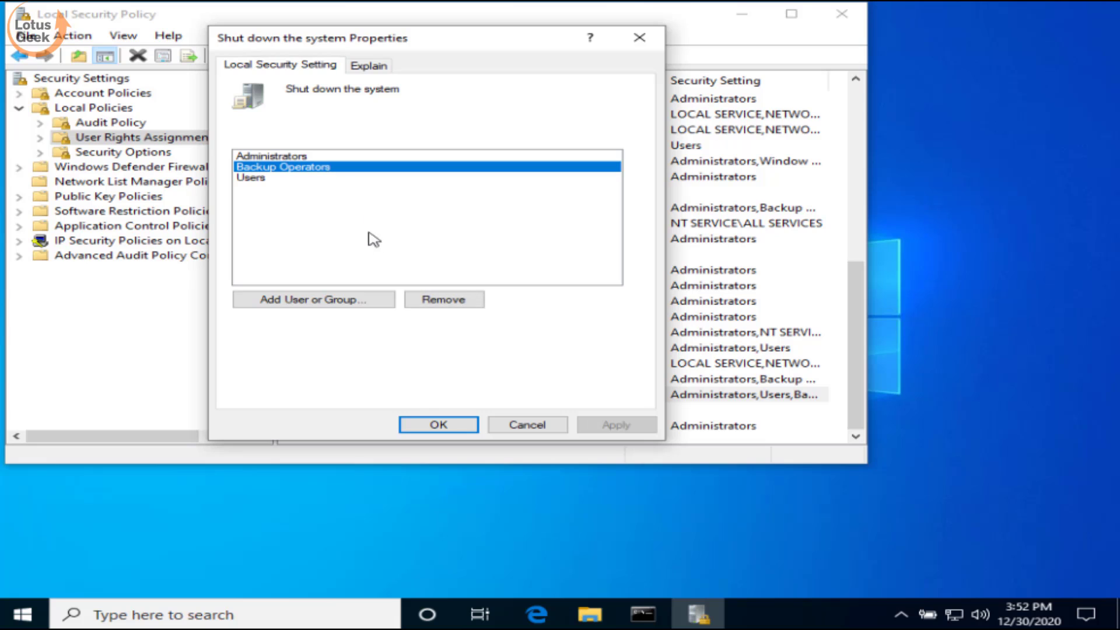
left_click(312, 302)
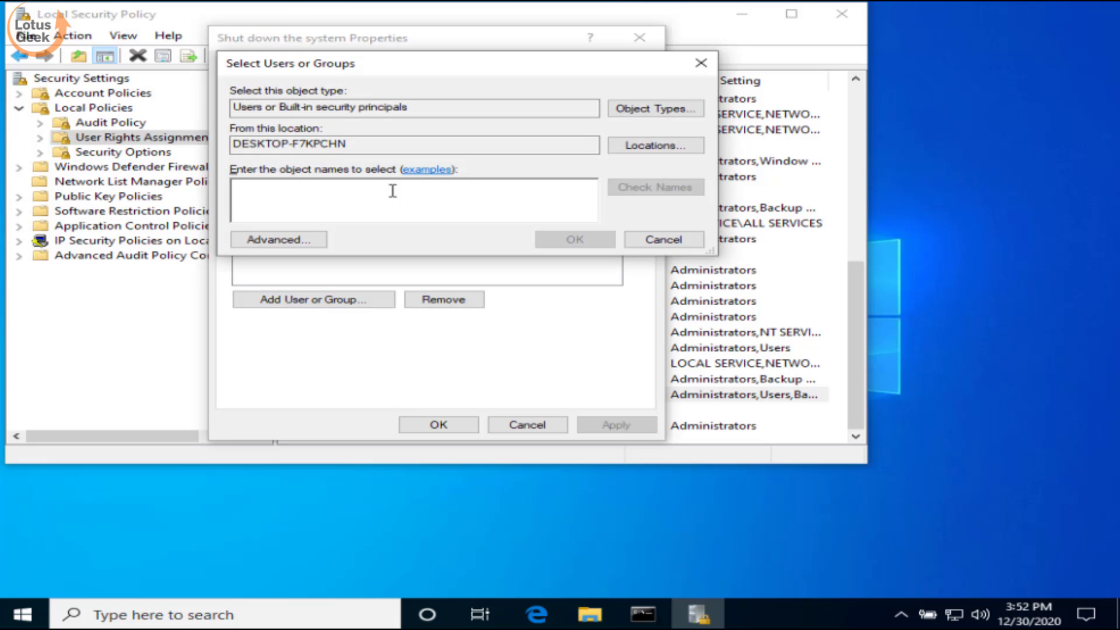
left_click(318, 239)
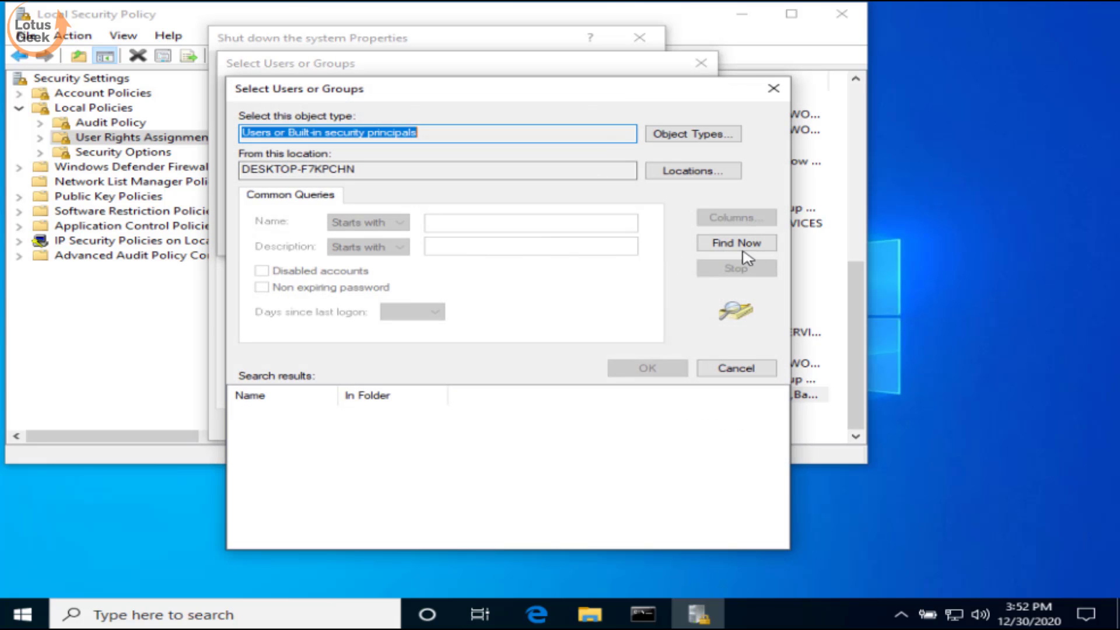
left_click(762, 250)
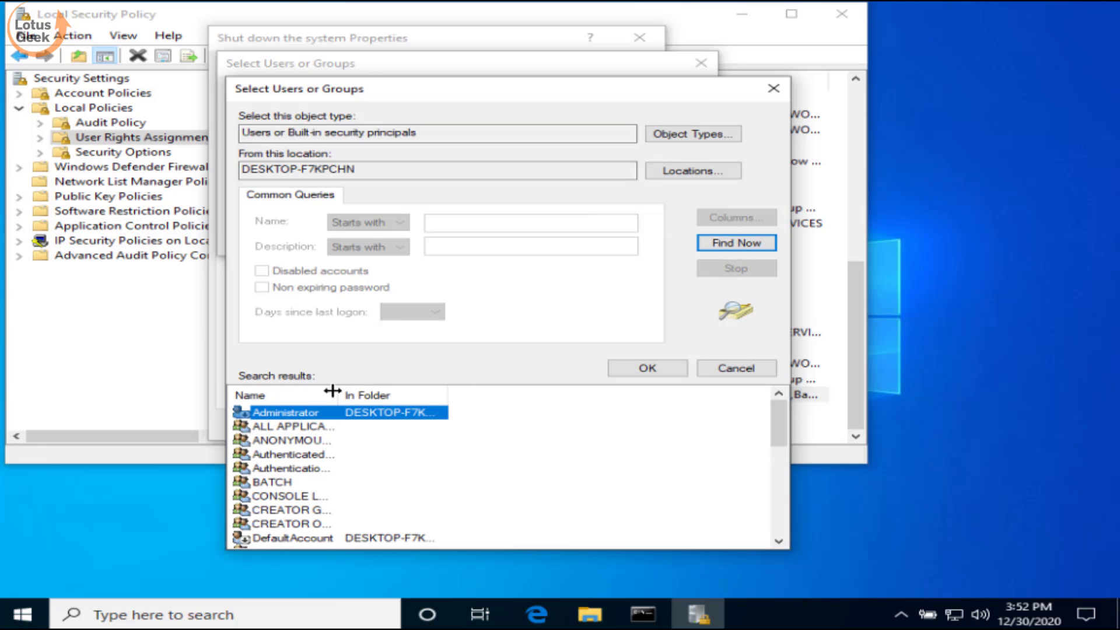
Select the local user account, add it to the shutdown right, and apply.
left_click_drag(337, 394, 423, 396)
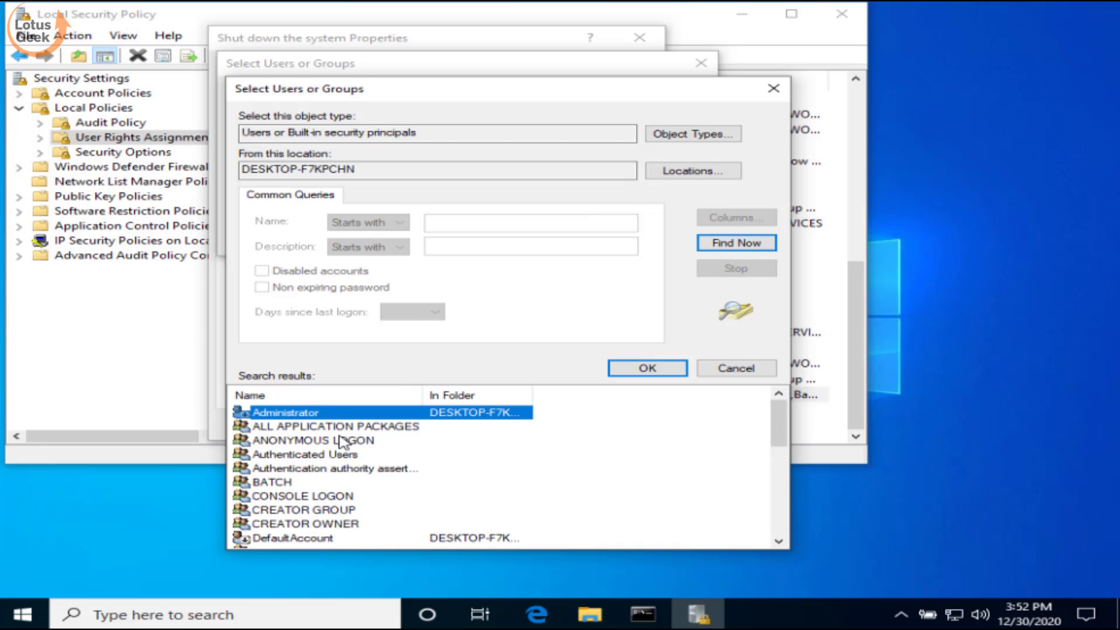
left_click(291, 484)
scroll(290, 487, "down", 3)
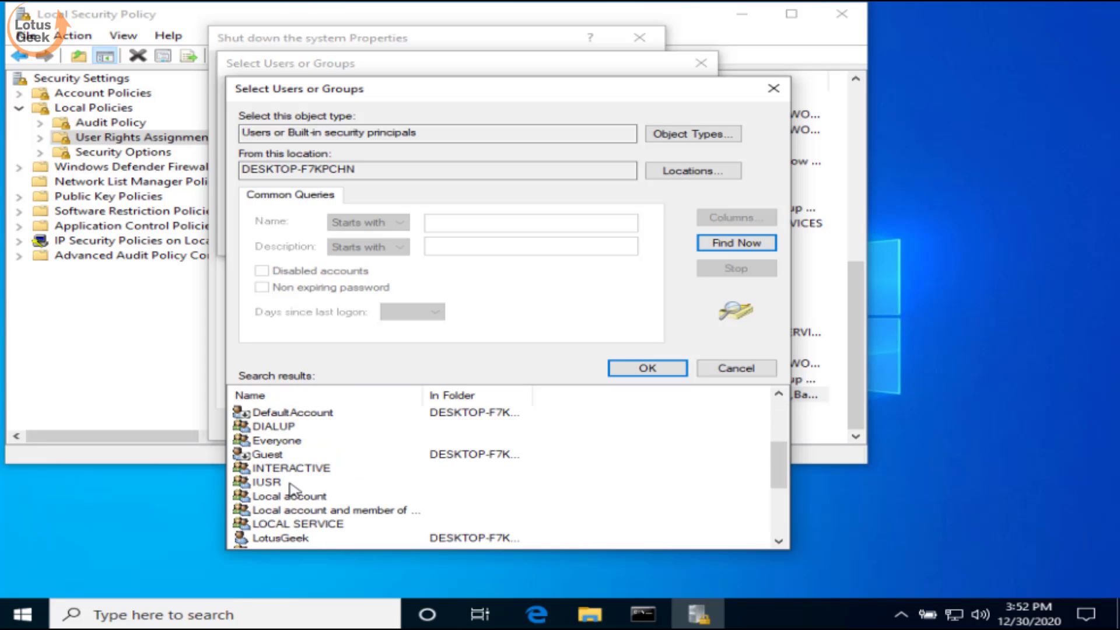
scroll(291, 489, "down", 1)
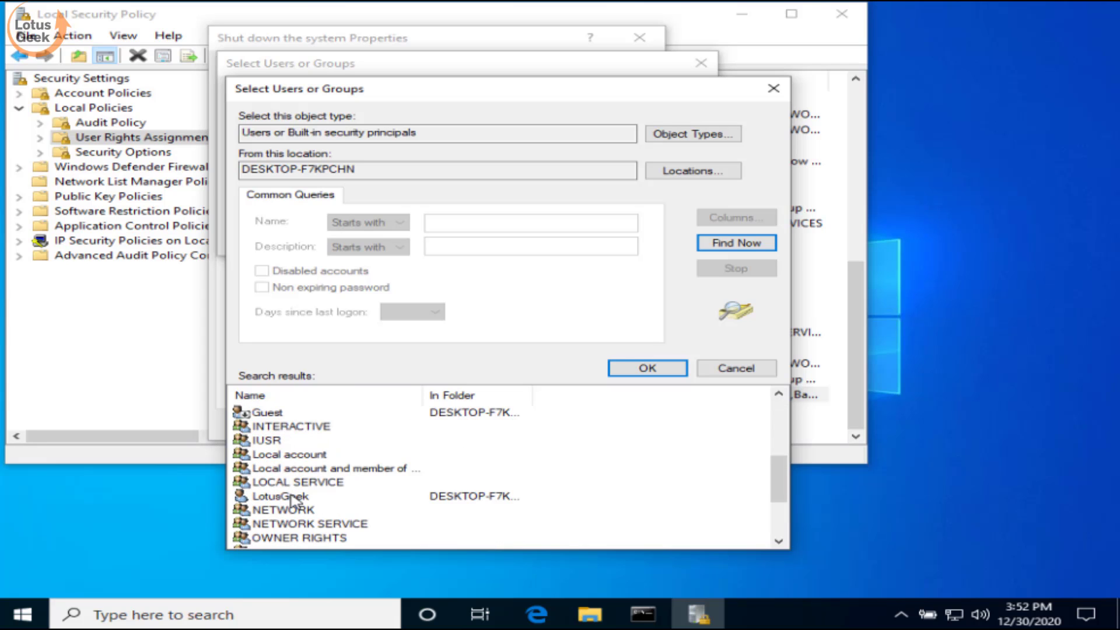
left_click(291, 497)
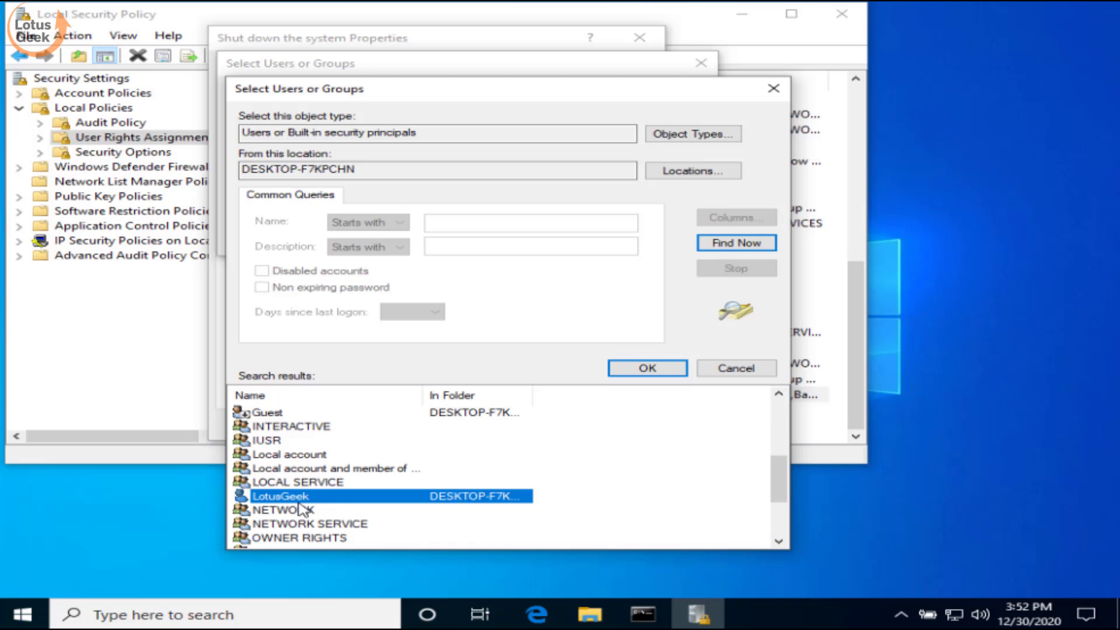
left_click(614, 369)
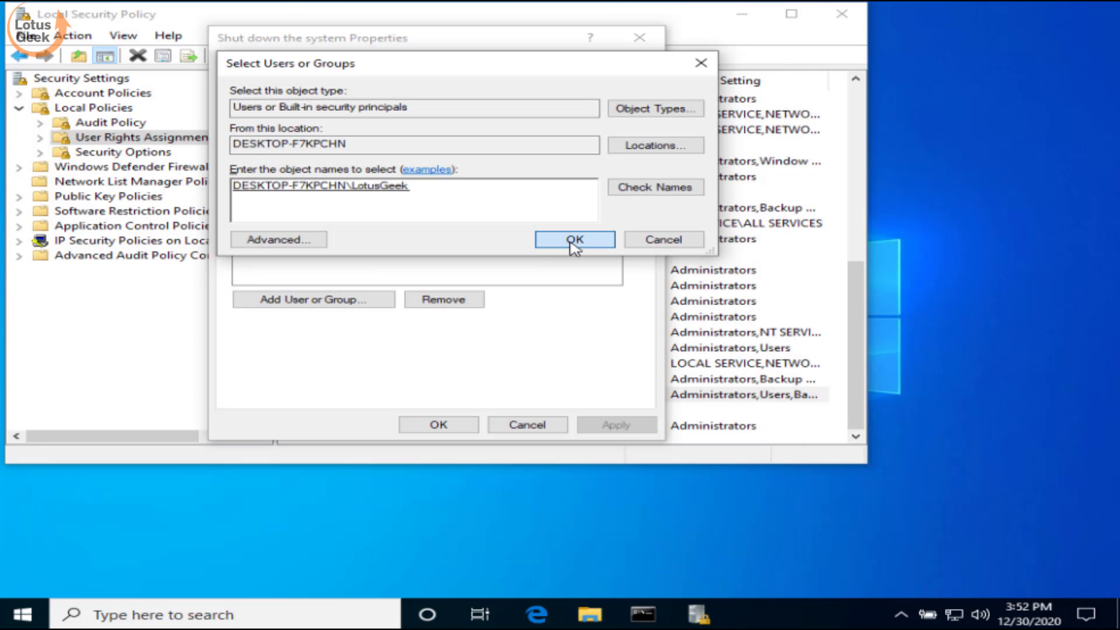
left_click(574, 239)
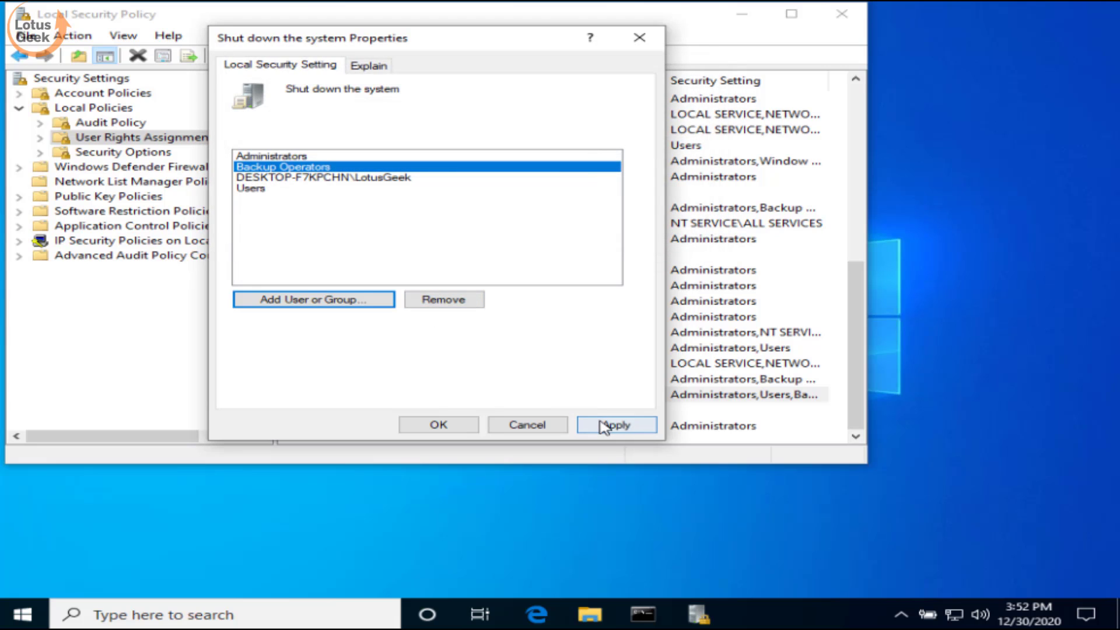
left_click(611, 426)
left_click(458, 425)
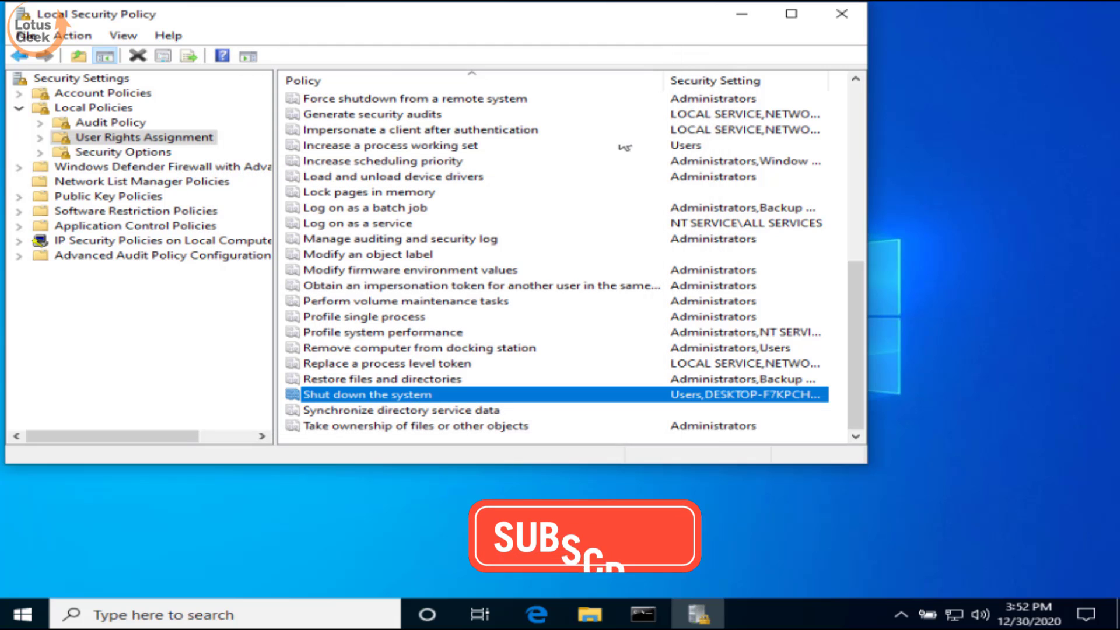
Close Local Security Policy and launch gpedit.msc from the Run dialog.
left_click(841, 15)
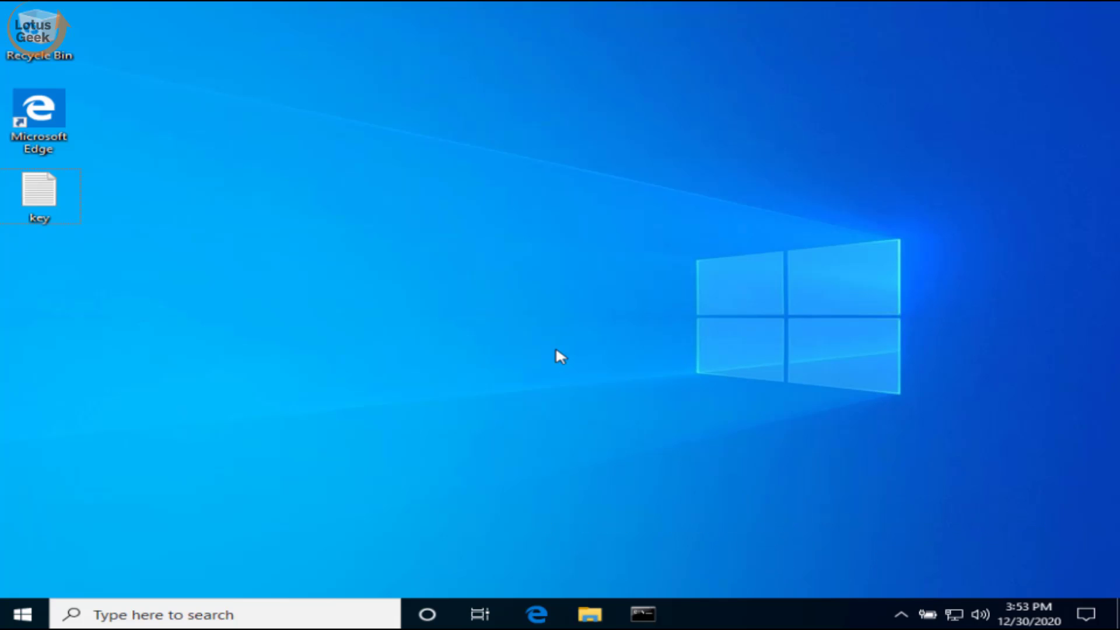
key("super+r")
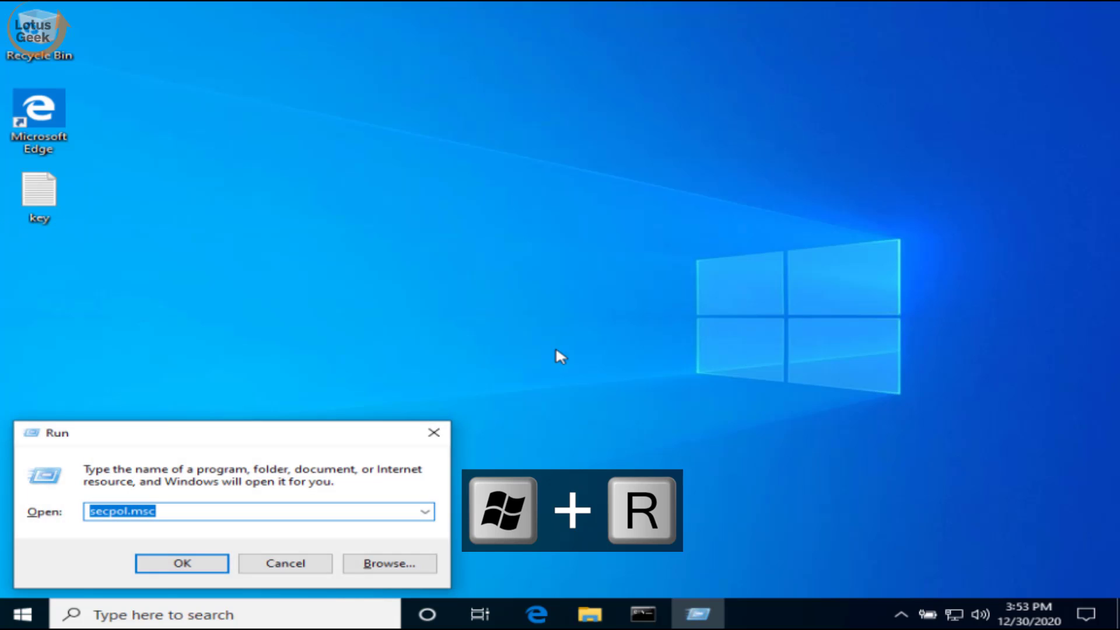
type("gp")
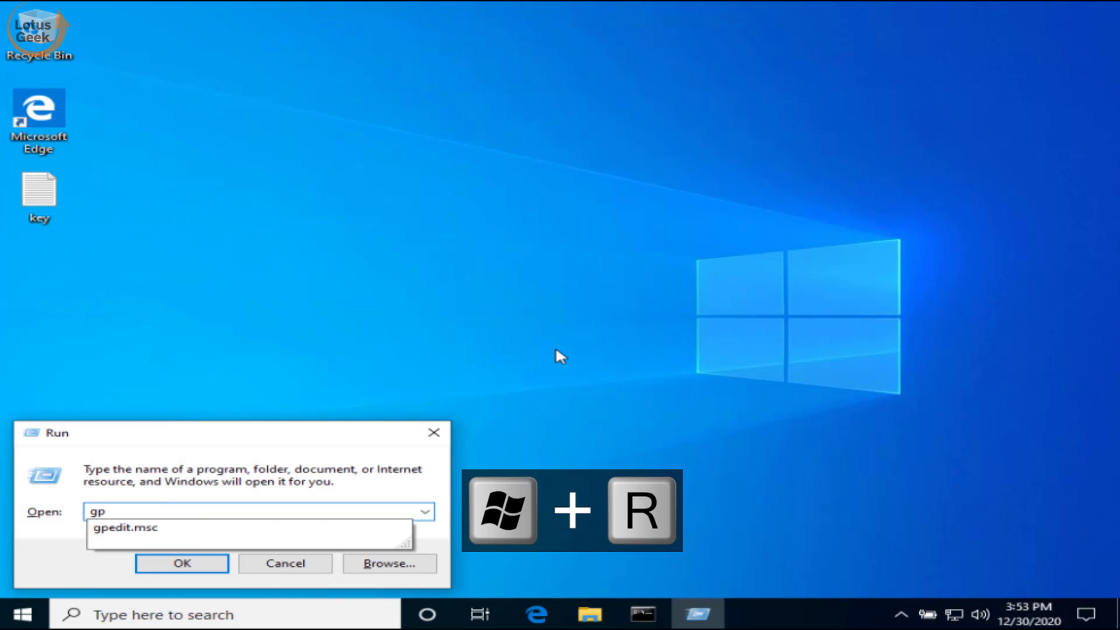
key("Down")
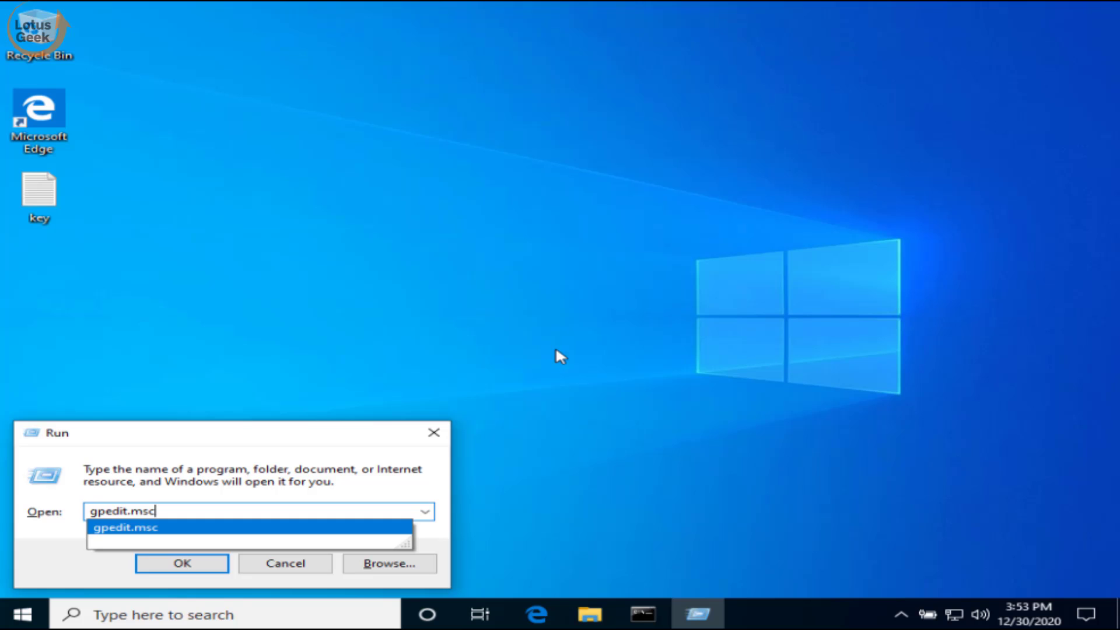
key("Return")
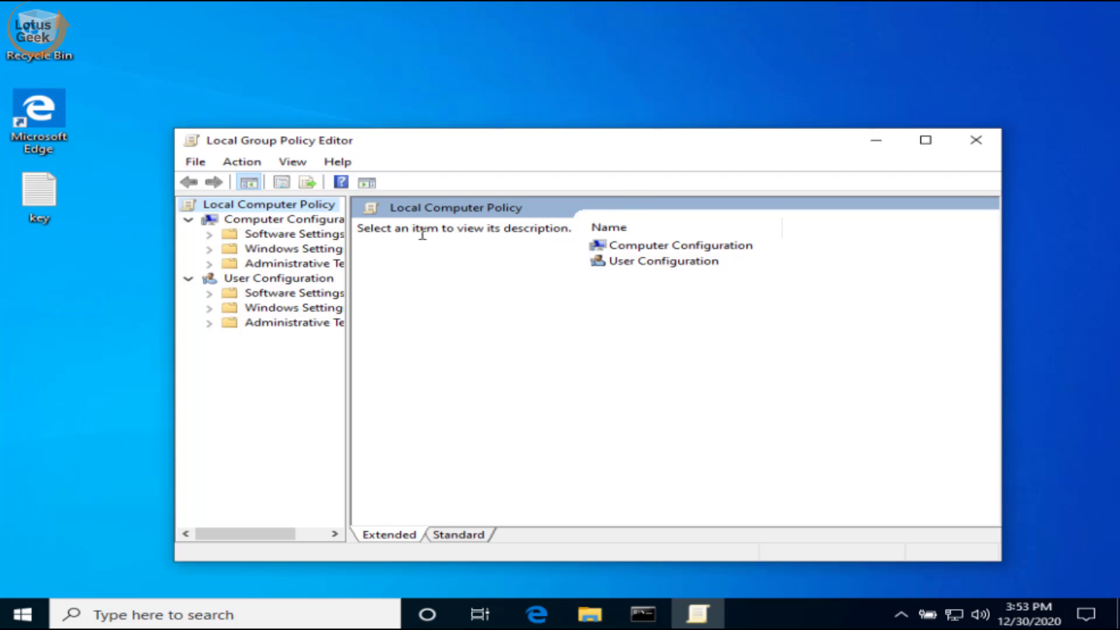
Navigate User Configuration > Administrative Templates > Start Menu and Taskbar and select the Shut Down/Restart/Sleep/Hibernate removal policy.
left_click(295, 280)
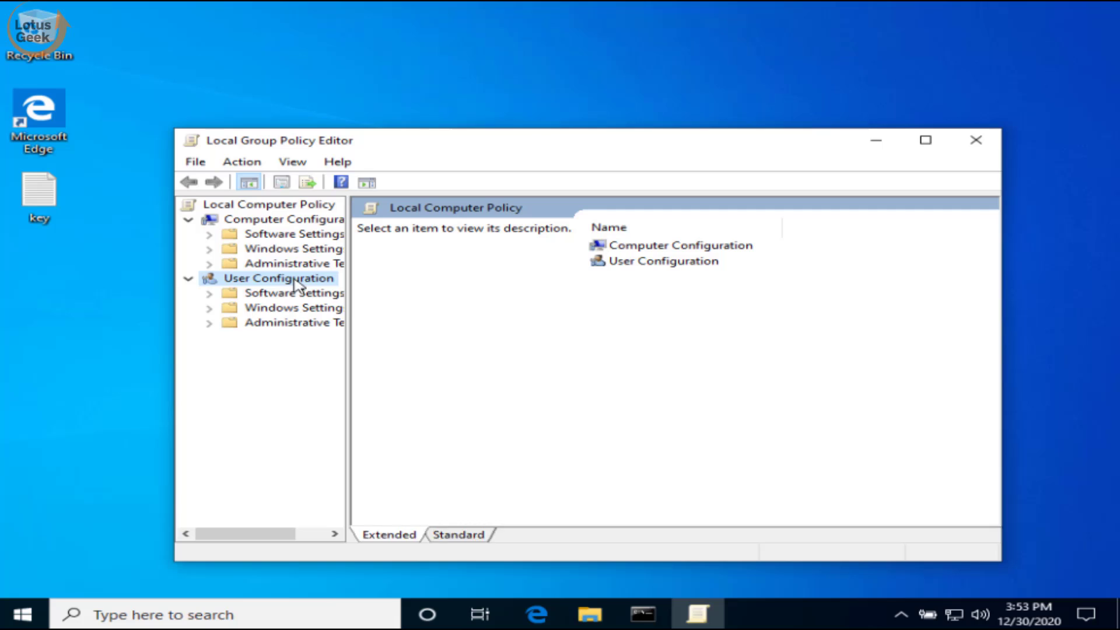
left_click(265, 324)
double_click(262, 325)
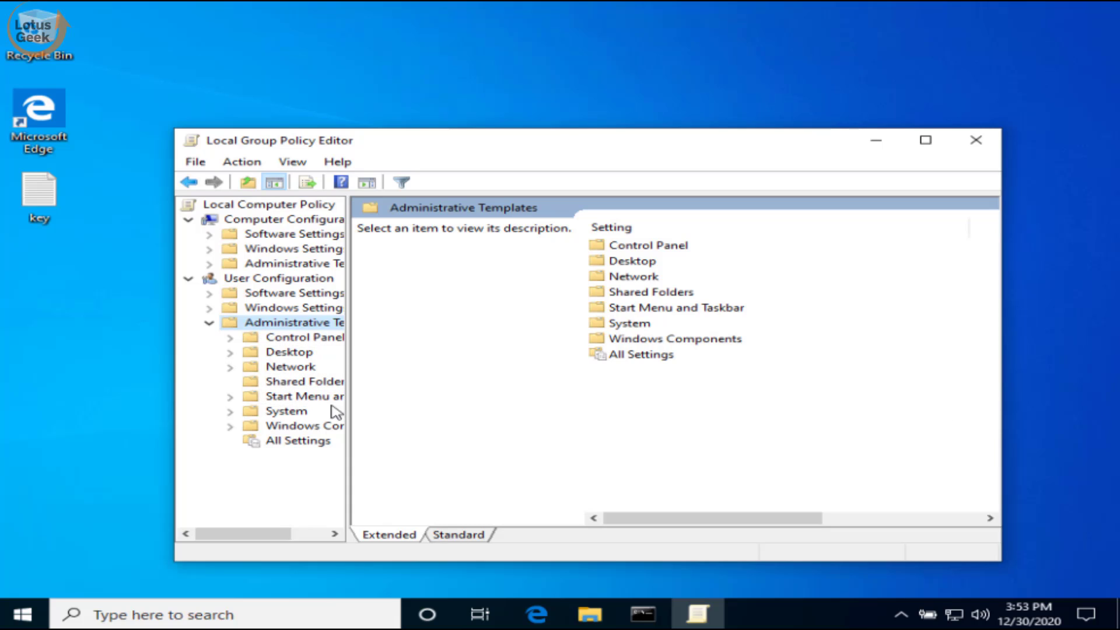
left_click(295, 398)
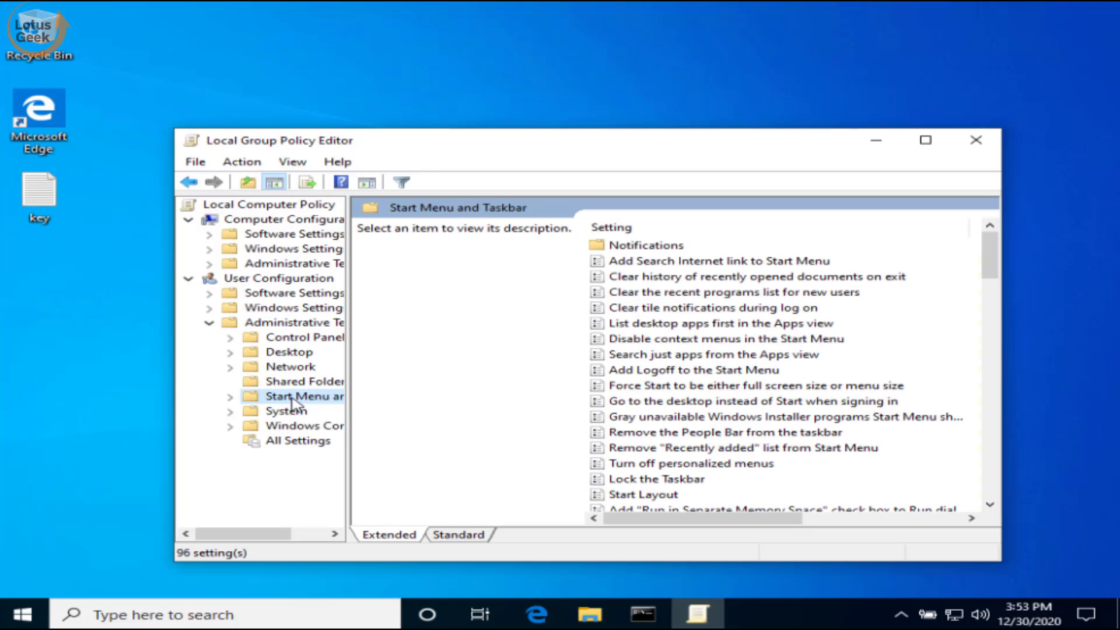
left_click(744, 420)
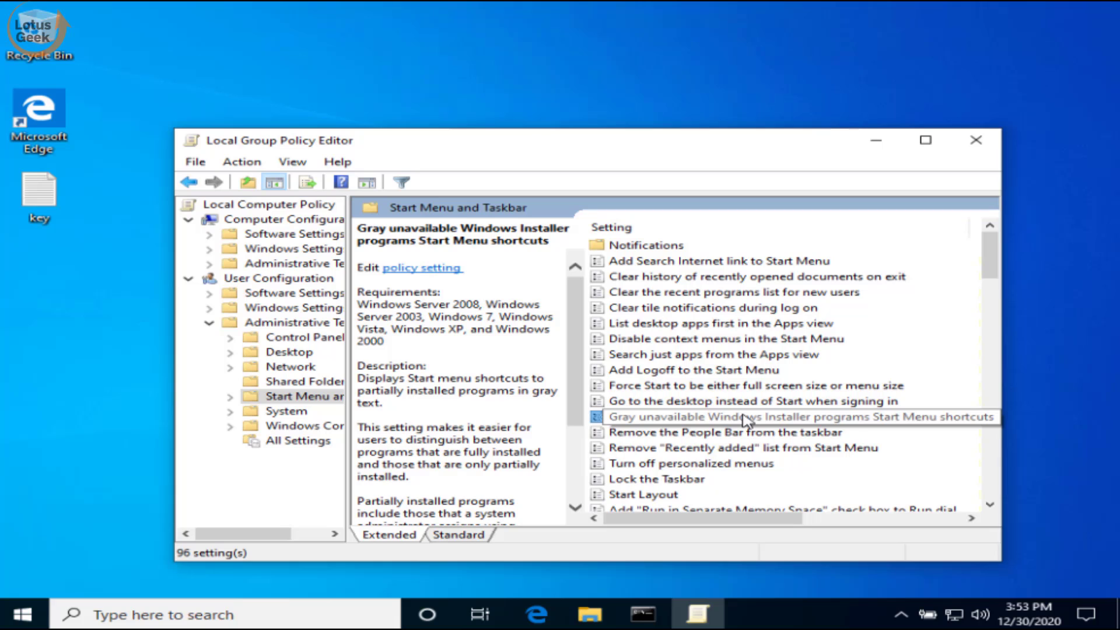
key("r")
key("r")
key("r")
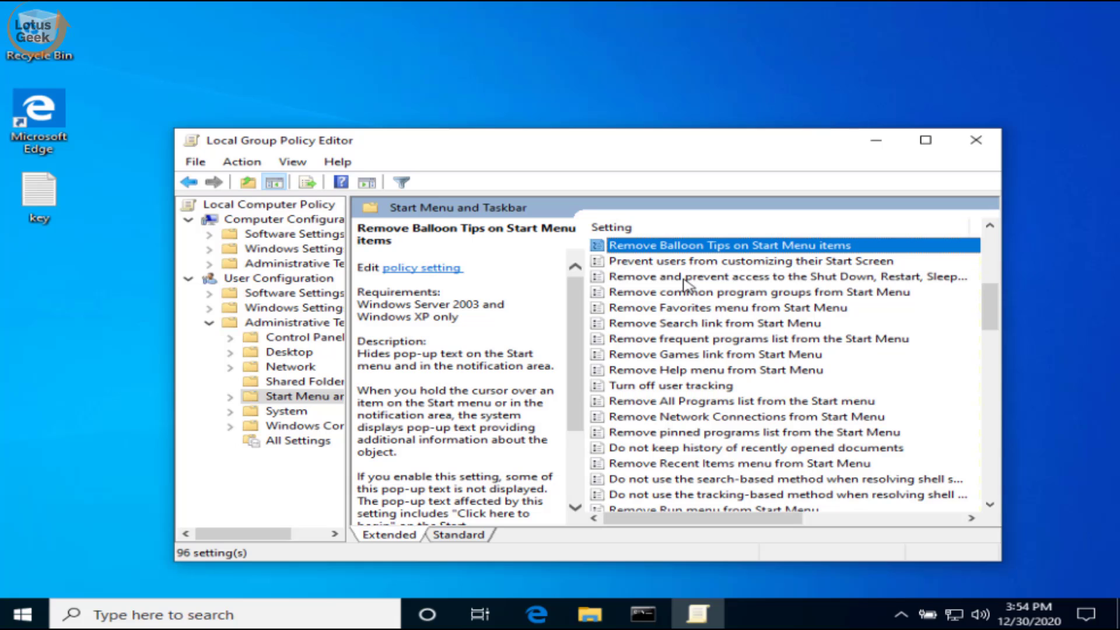
left_click(684, 280)
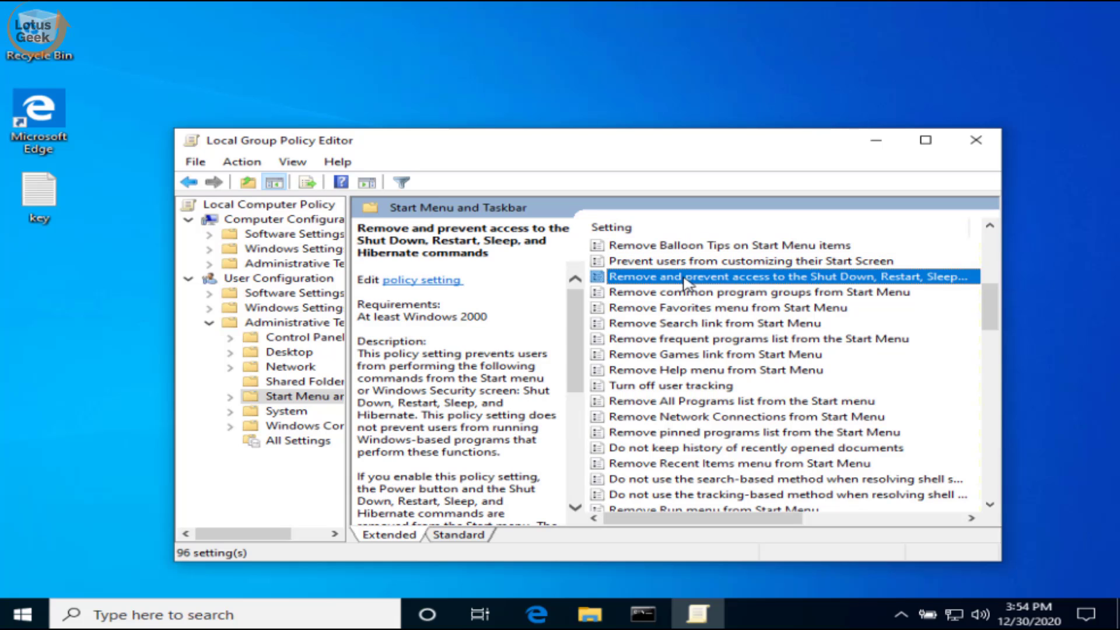
Set 'Remove and prevent access to the Shut Down… commands' to Not Configured and save.
double_click(652, 285)
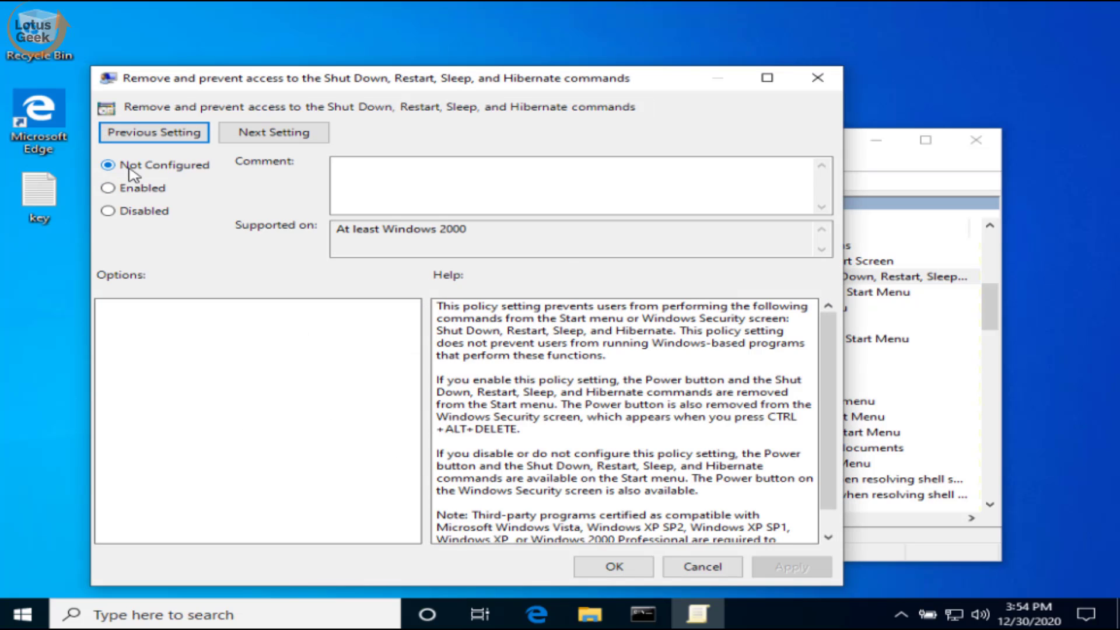
left_click(149, 211)
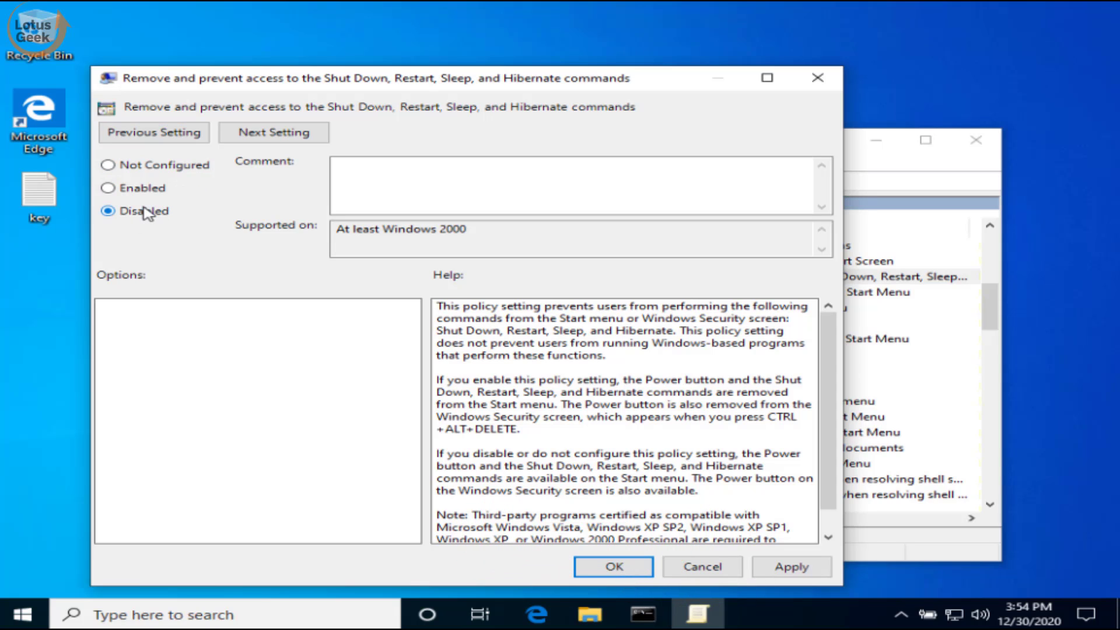
left_click(180, 169)
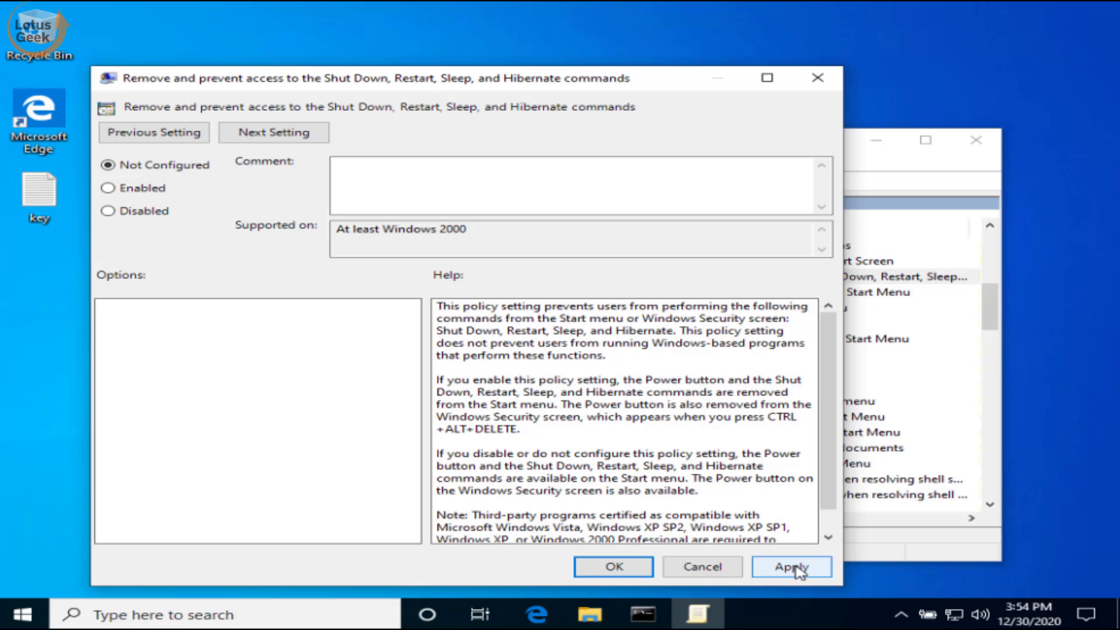
left_click(614, 567)
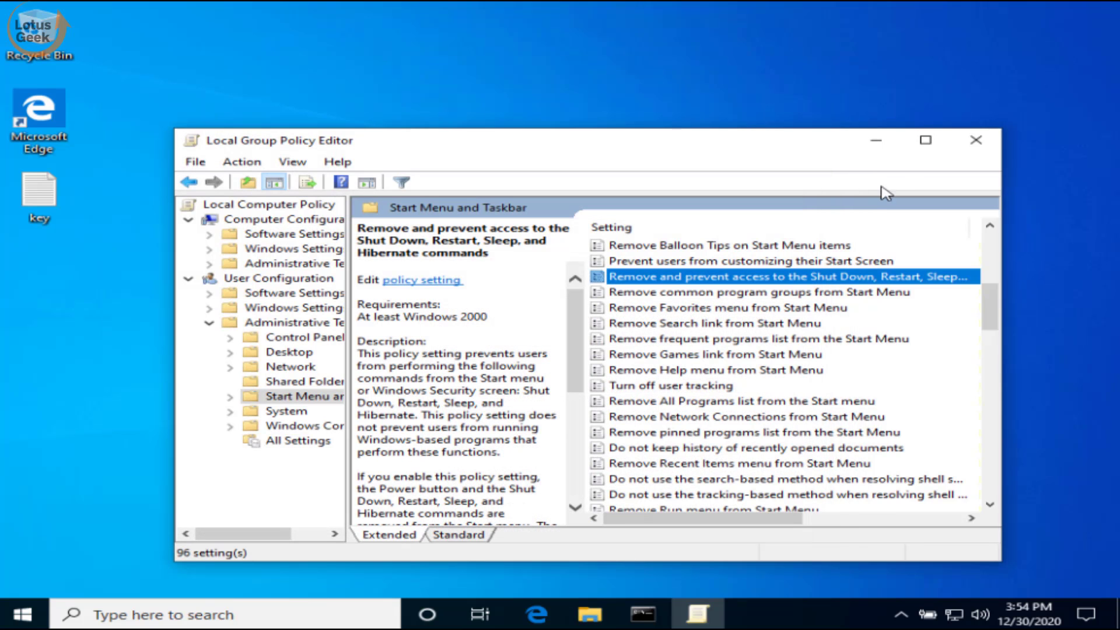
Close the Local Group Policy Editor window, returning to the Windows desktop.
left_click(980, 132)
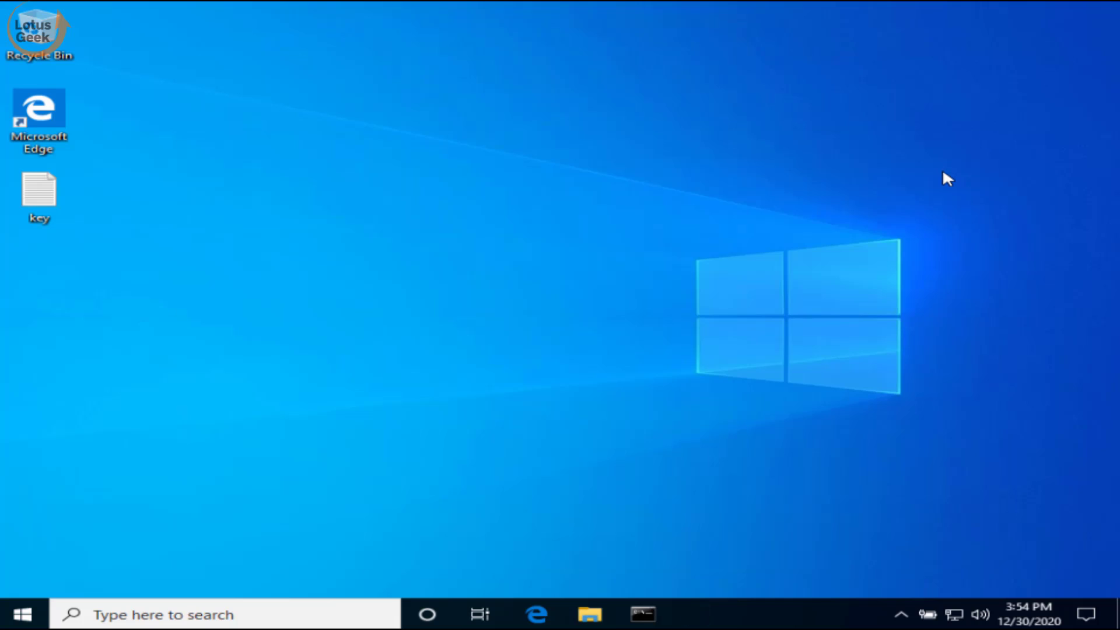